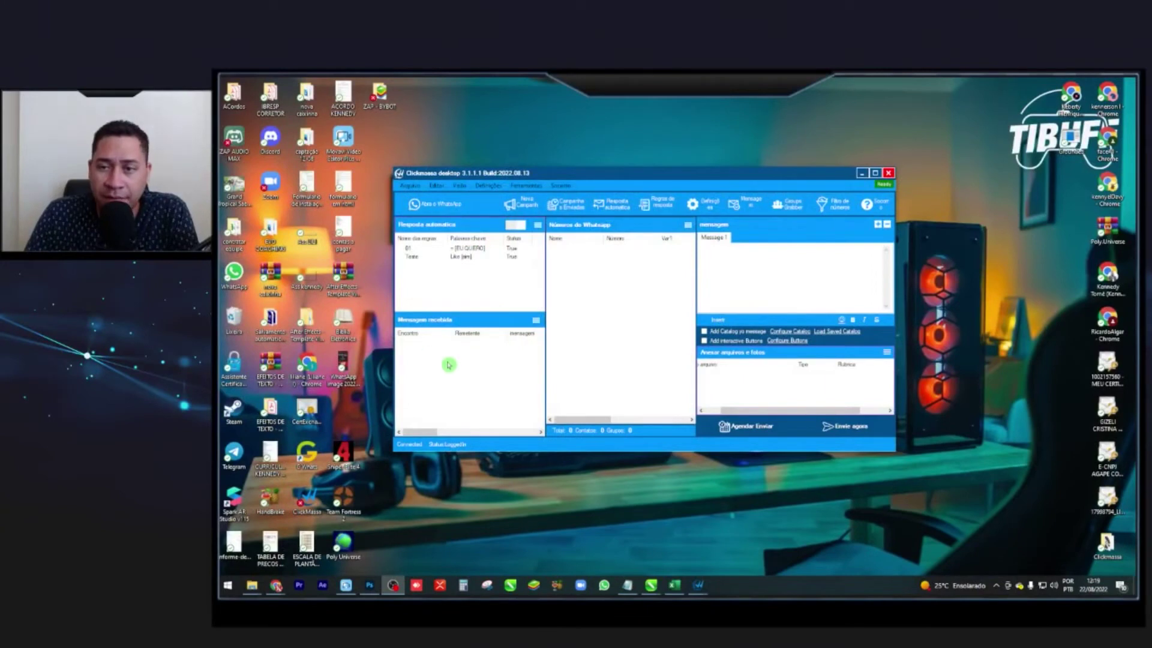
# Check the connected WhatsApp window and start a new campaign with a fresh list
pyautogui.click(427, 206)
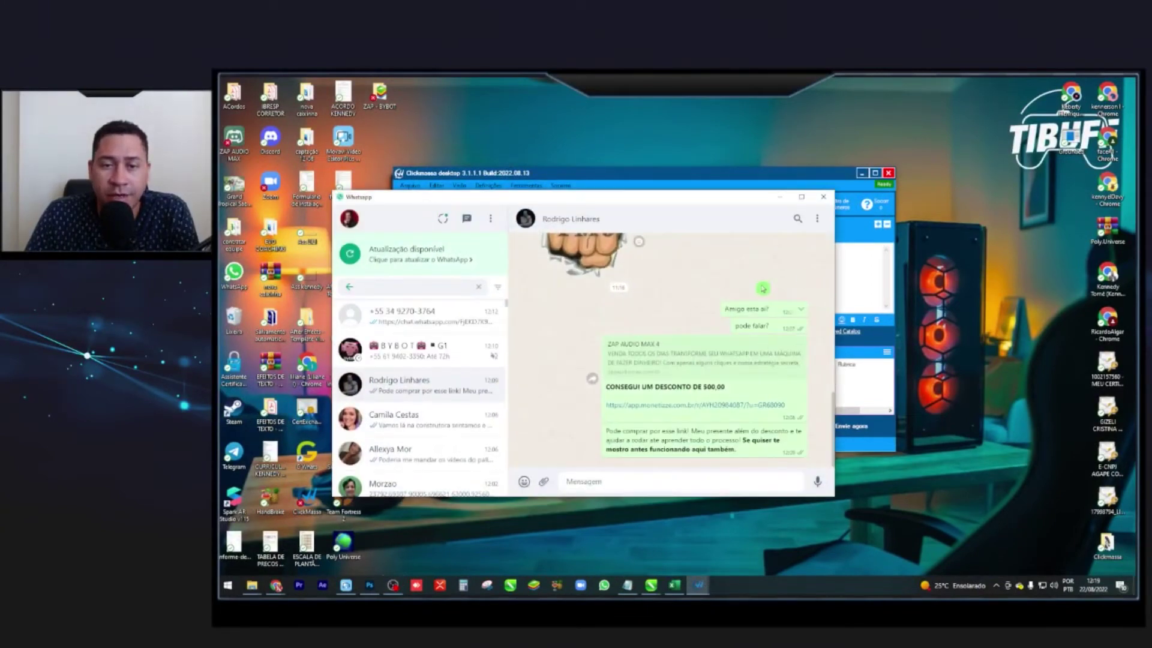
pyautogui.click(779, 197)
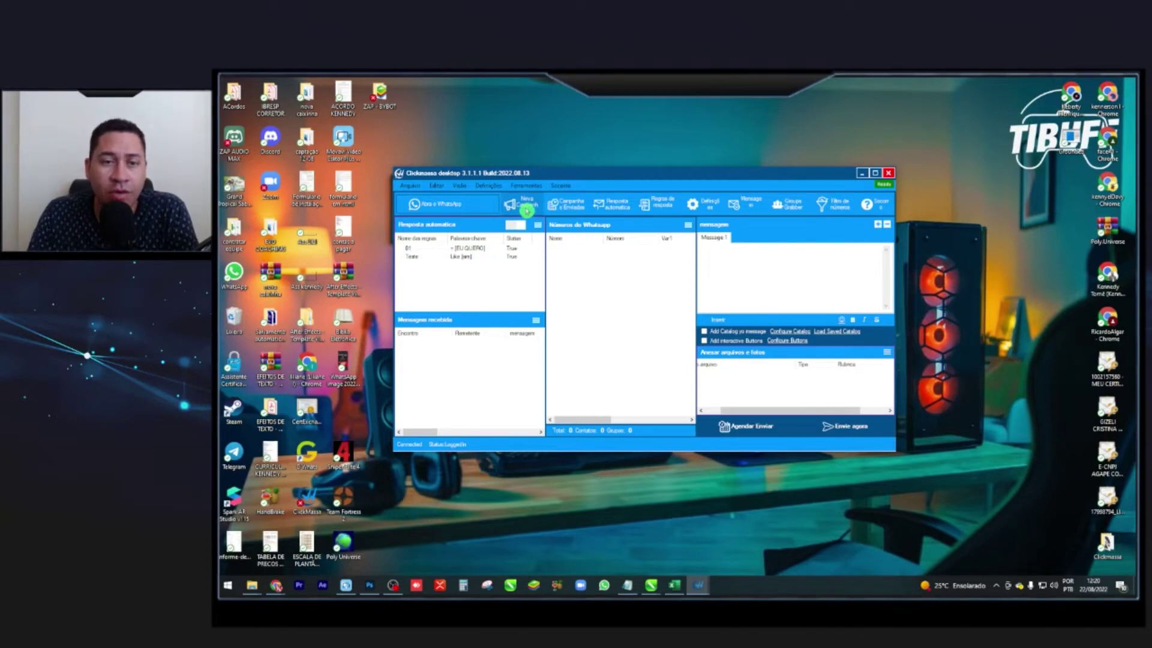
pyautogui.click(526, 207)
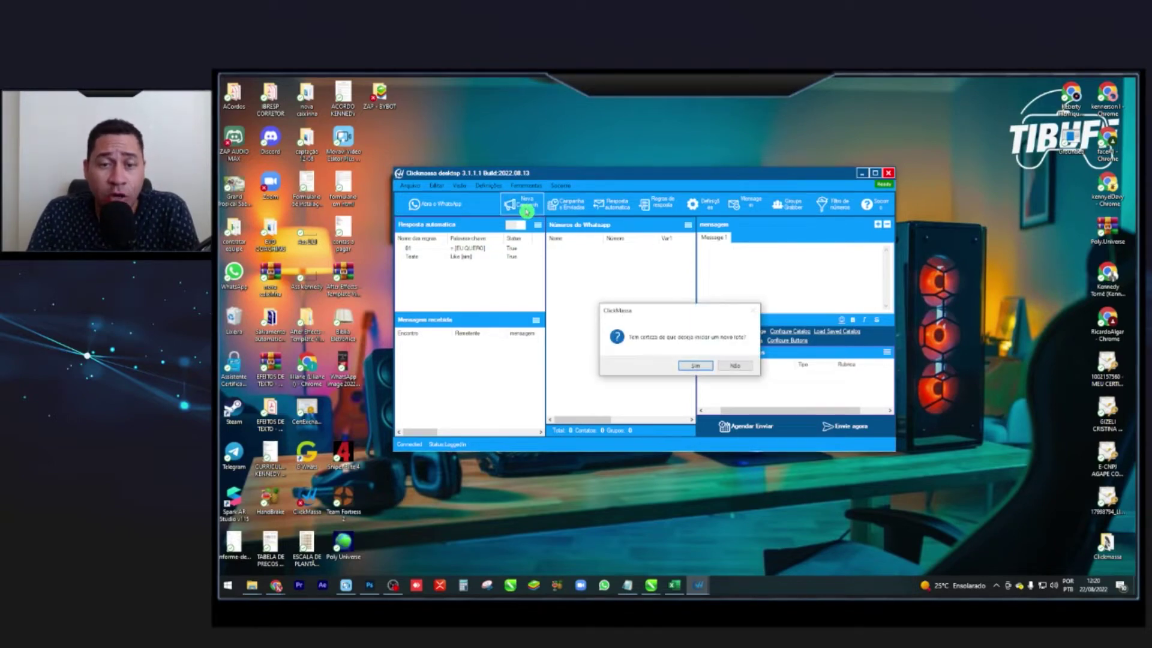
pyautogui.click(698, 367)
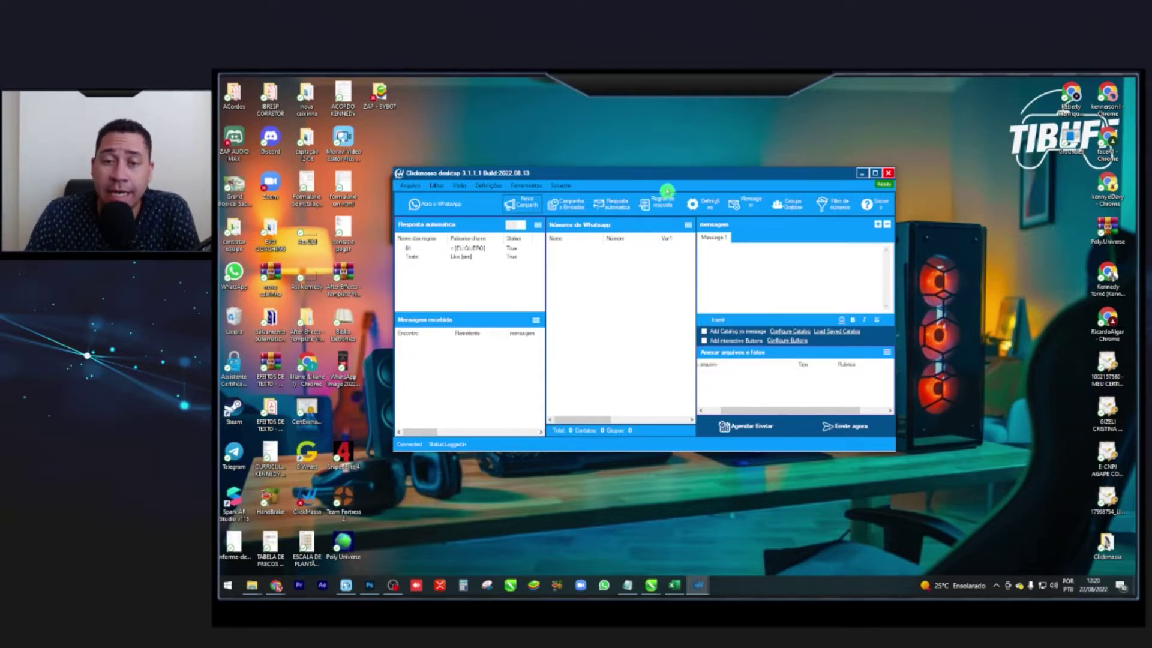
# Switch to the contact spreadsheet in Excel, review the names and phone numbers, and widen column B
pyautogui.click(689, 227)
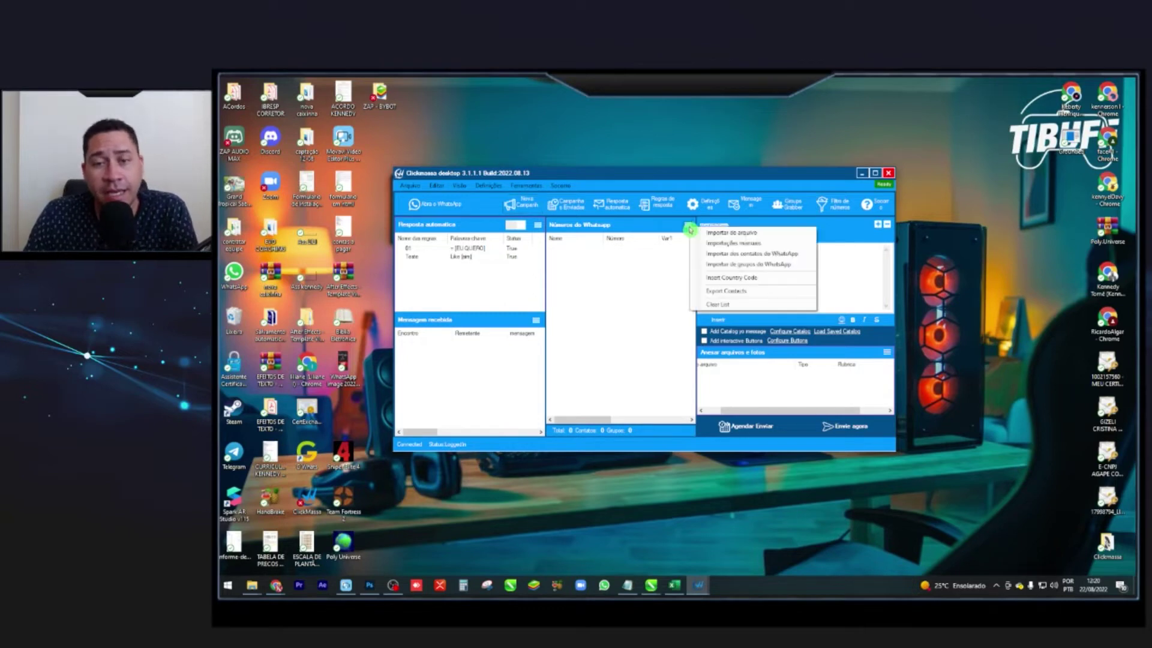
pyautogui.click(632, 363)
pyautogui.click(675, 585)
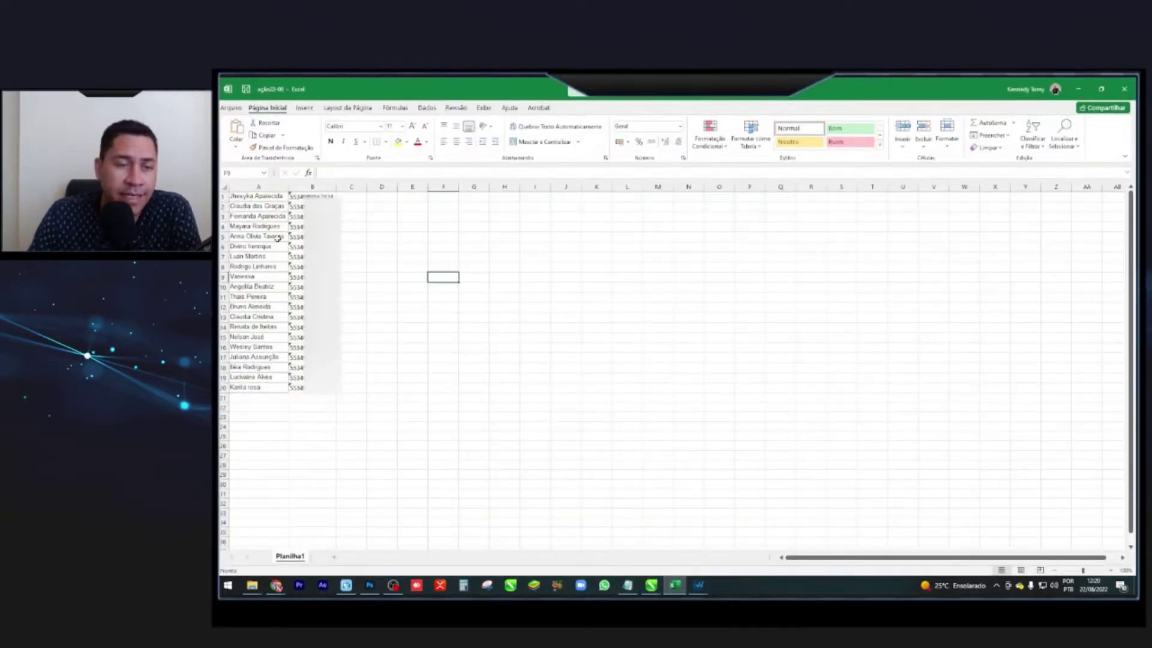
pyautogui.moveTo(268, 200); pyautogui.dragTo(254, 387)
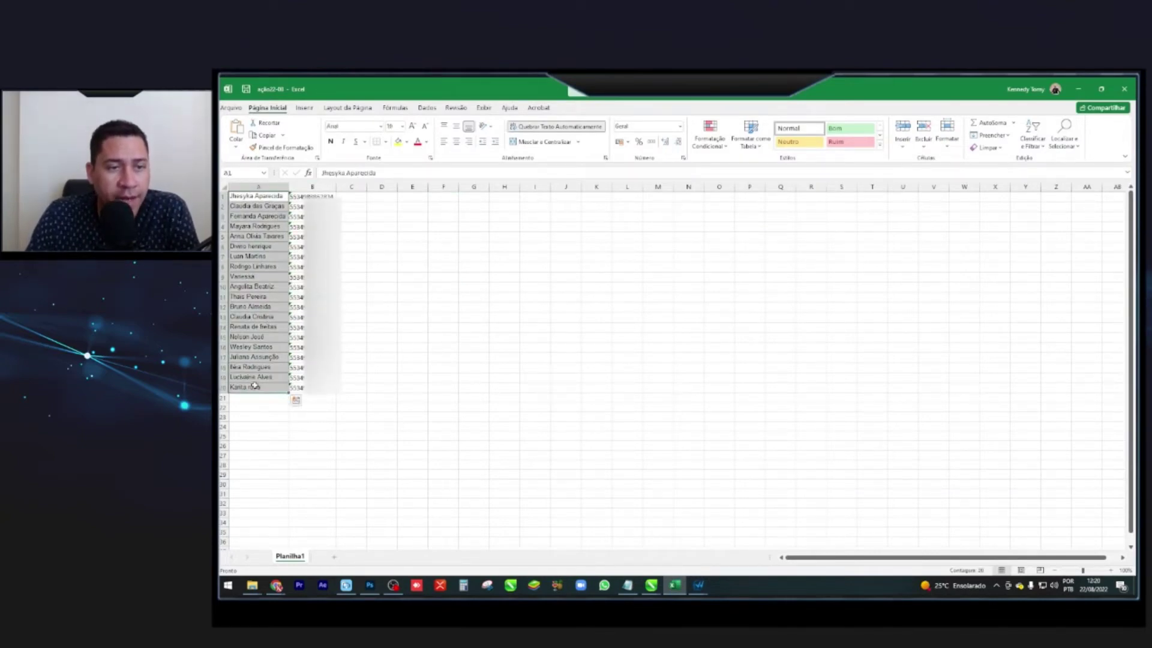
pyautogui.moveTo(300, 196); pyautogui.dragTo(300, 387)
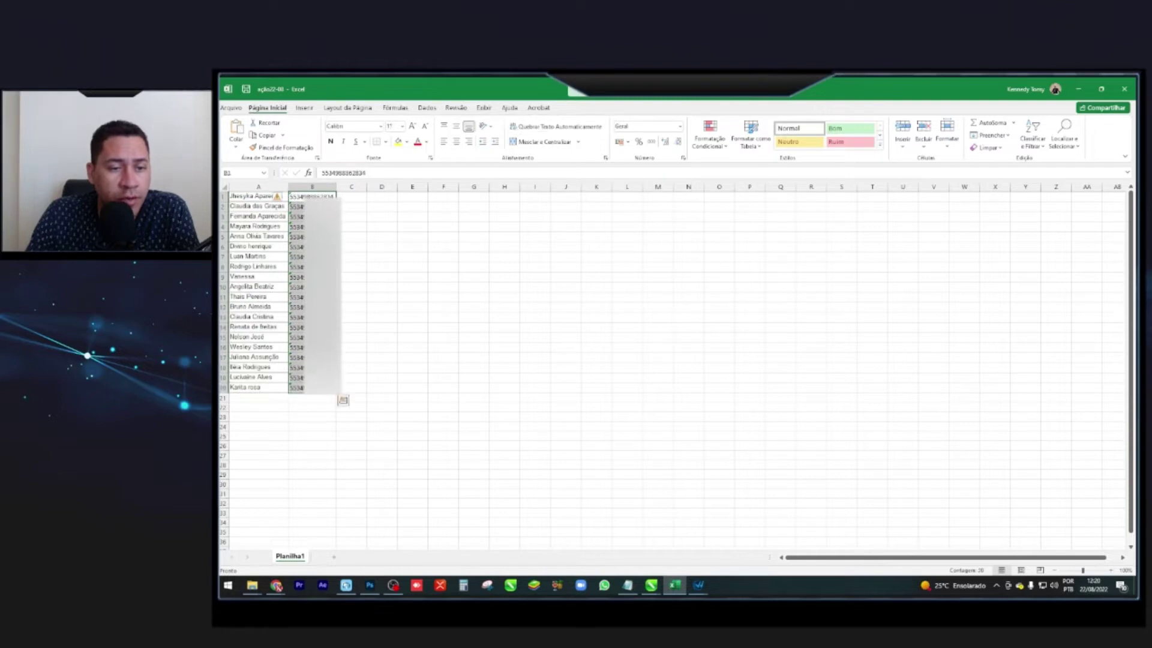
pyautogui.moveTo(336, 190); pyautogui.dragTo(388, 190)
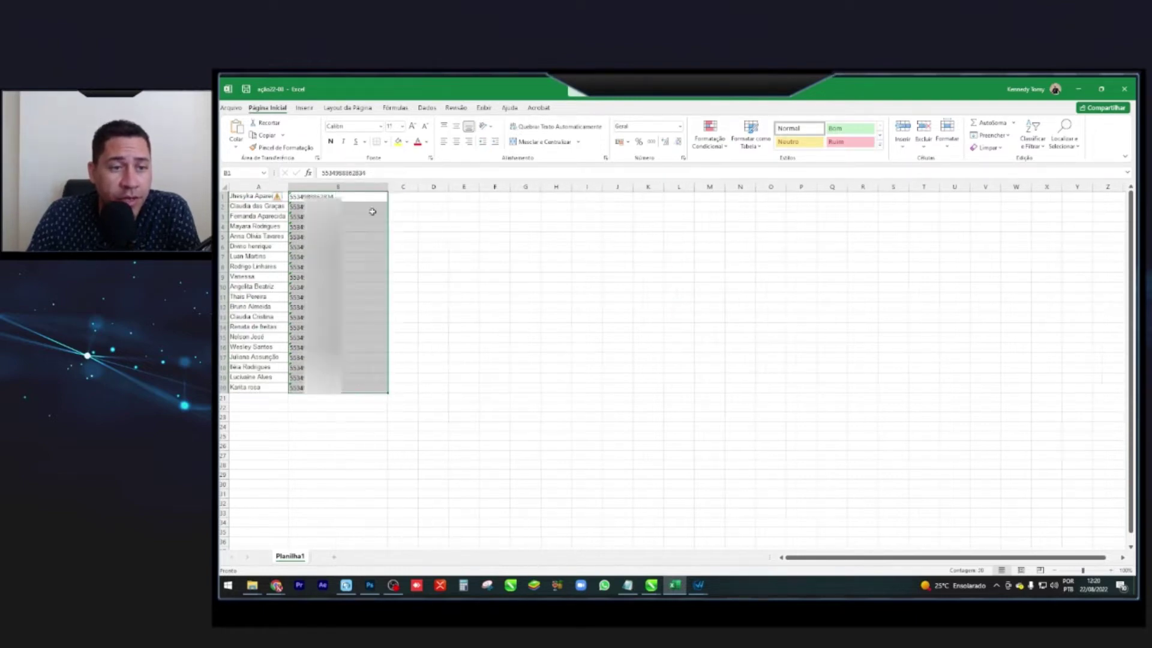
pyautogui.click(455, 293)
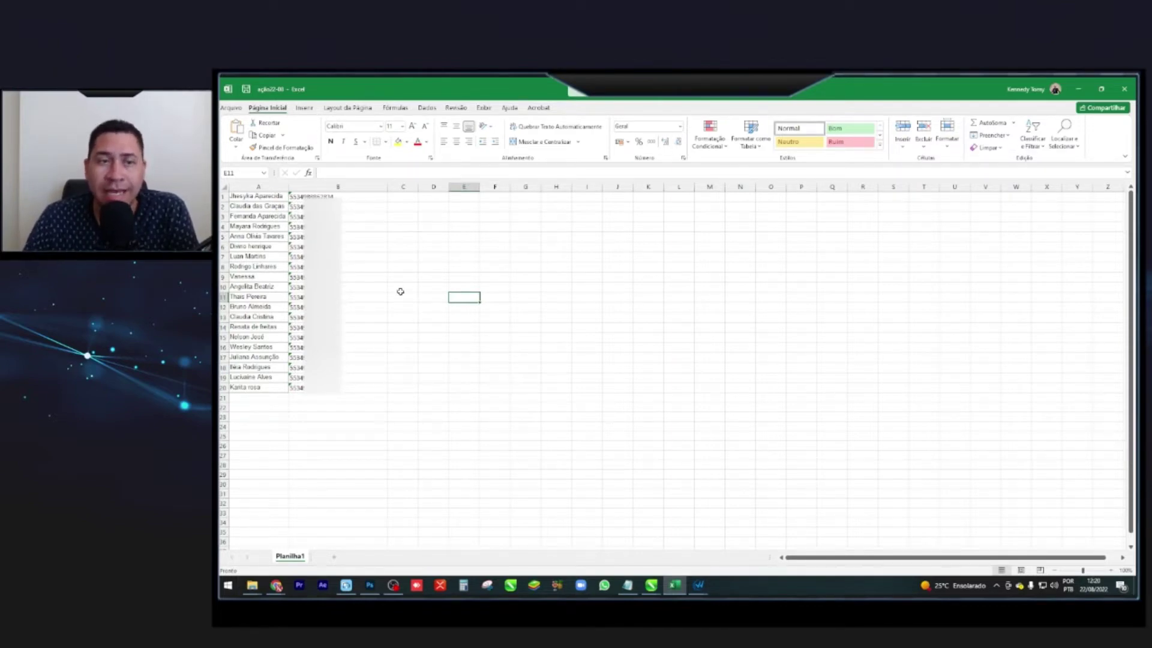
# Examine the contact names in column A against the phone numbers in column B, and return to Clickmassa
pyautogui.moveTo(243, 197); pyautogui.dragTo(258, 359)
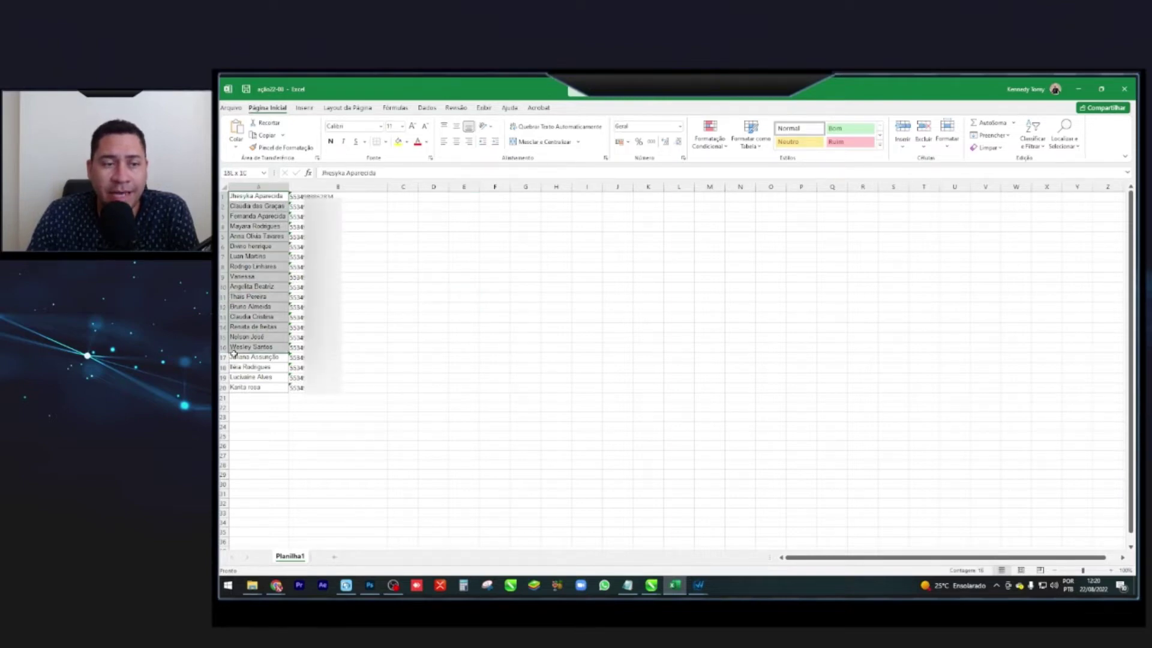
pyautogui.moveTo(305, 196); pyautogui.dragTo(318, 358)
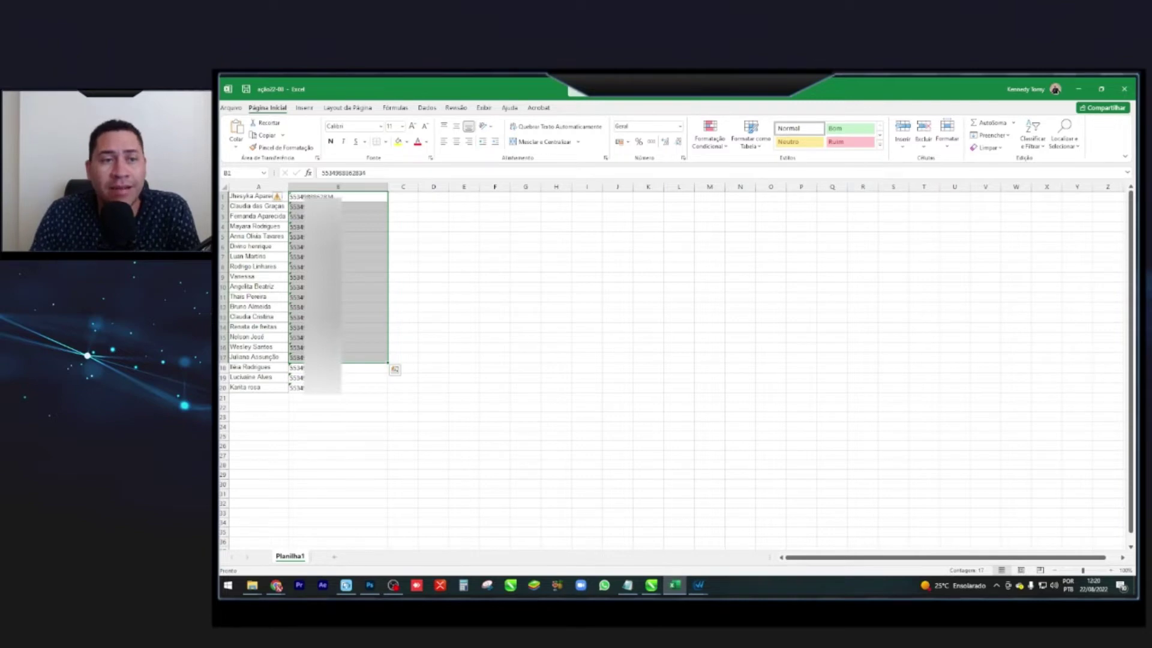
pyautogui.moveTo(258, 387); pyautogui.dragTo(257, 198)
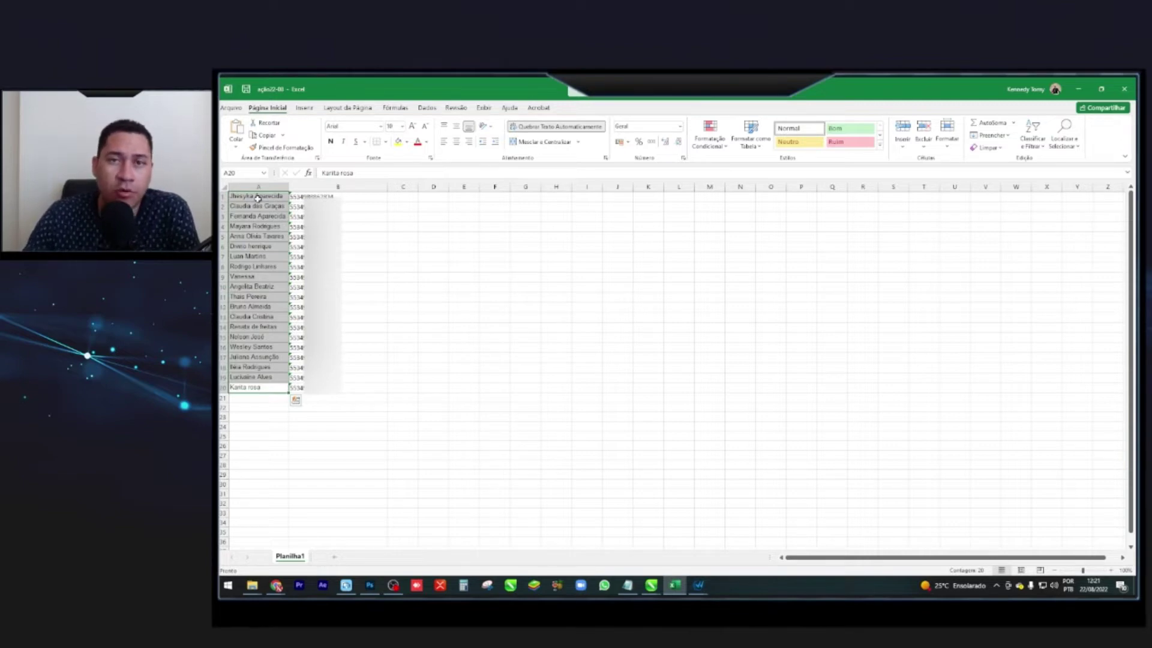
pyautogui.moveTo(350, 197); pyautogui.dragTo(348, 385)
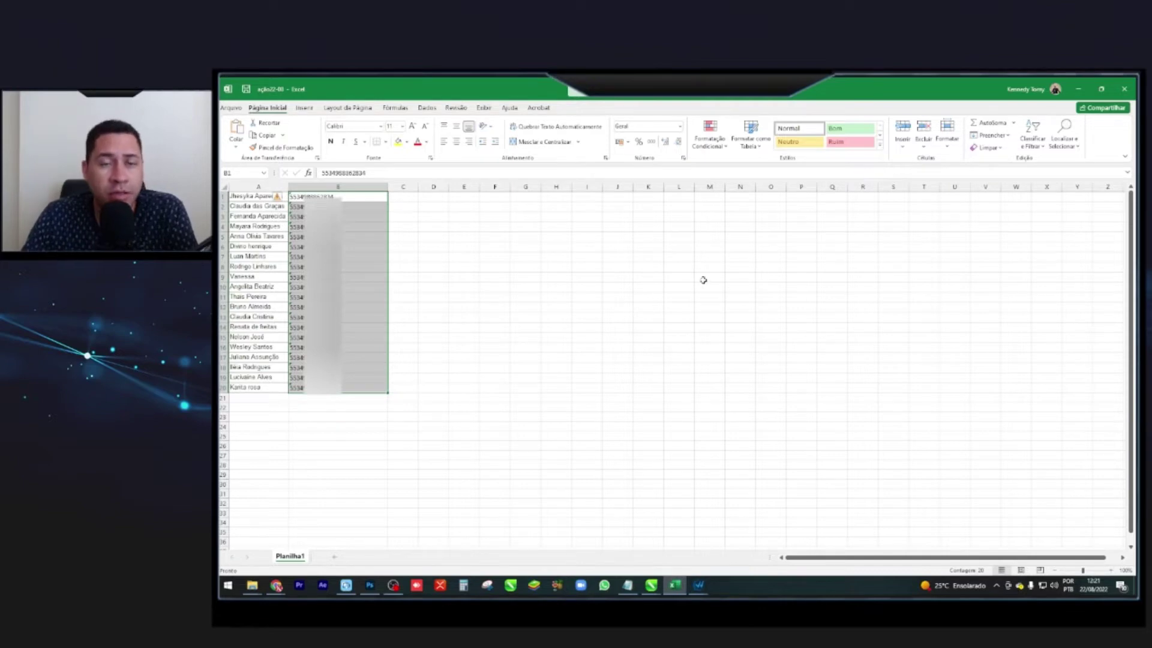
pyautogui.click(693, 306)
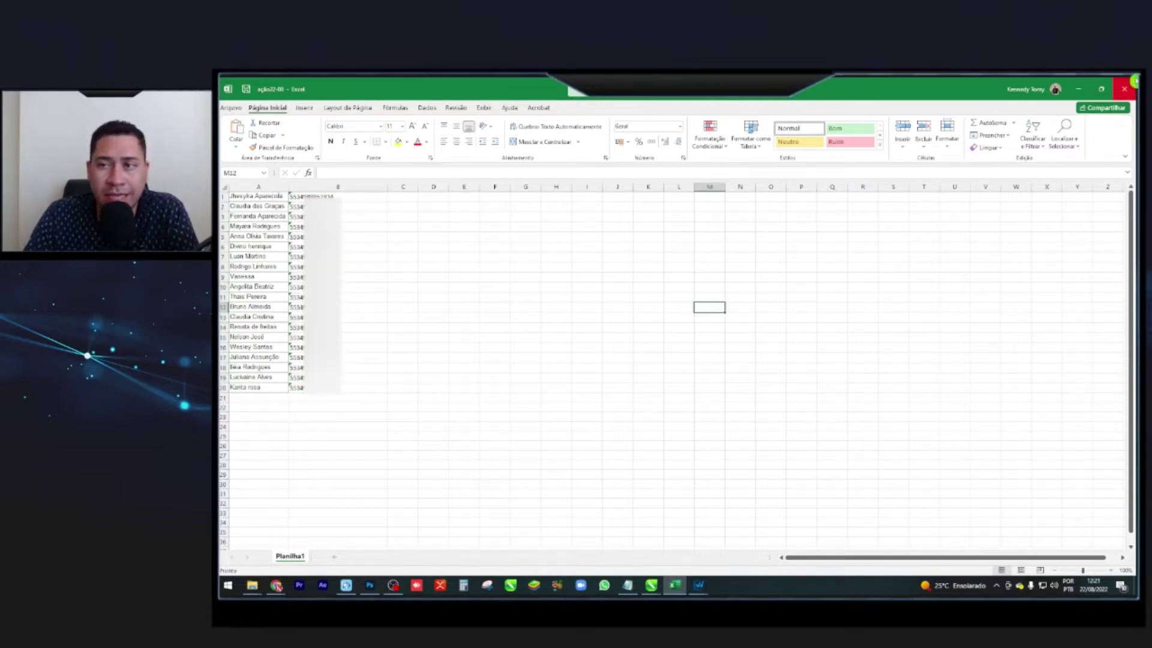
pyautogui.click(1078, 89)
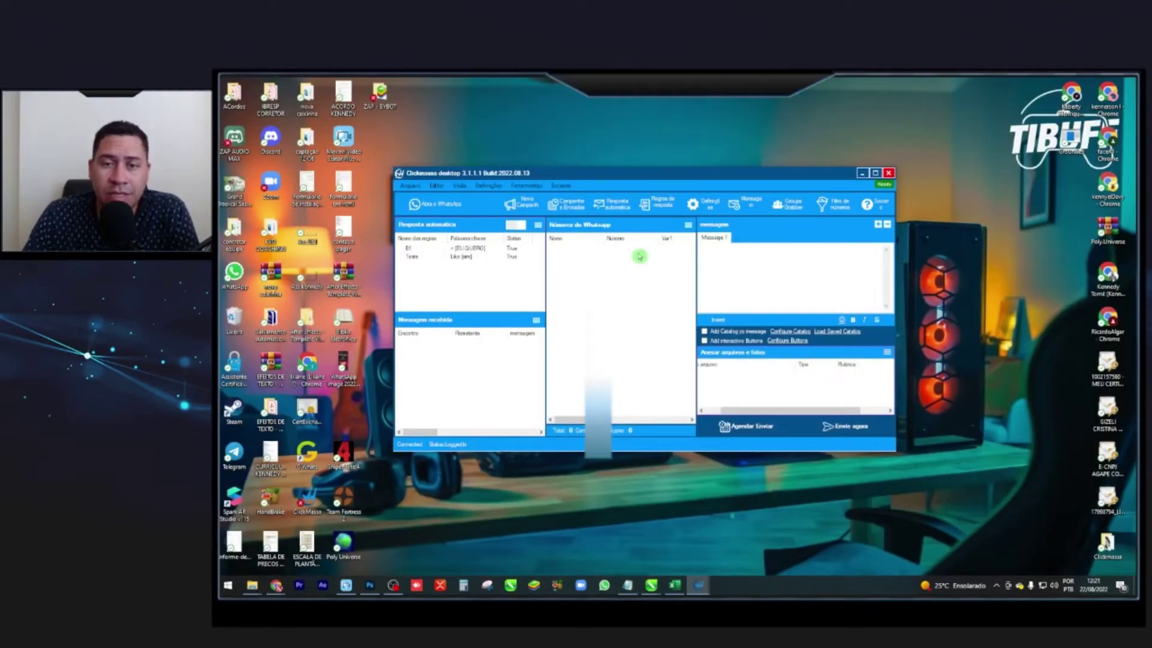
# Import the WhatsApp contacts into the campaign from the ação22-08 Excel file in Downloads
pyautogui.click(688, 224)
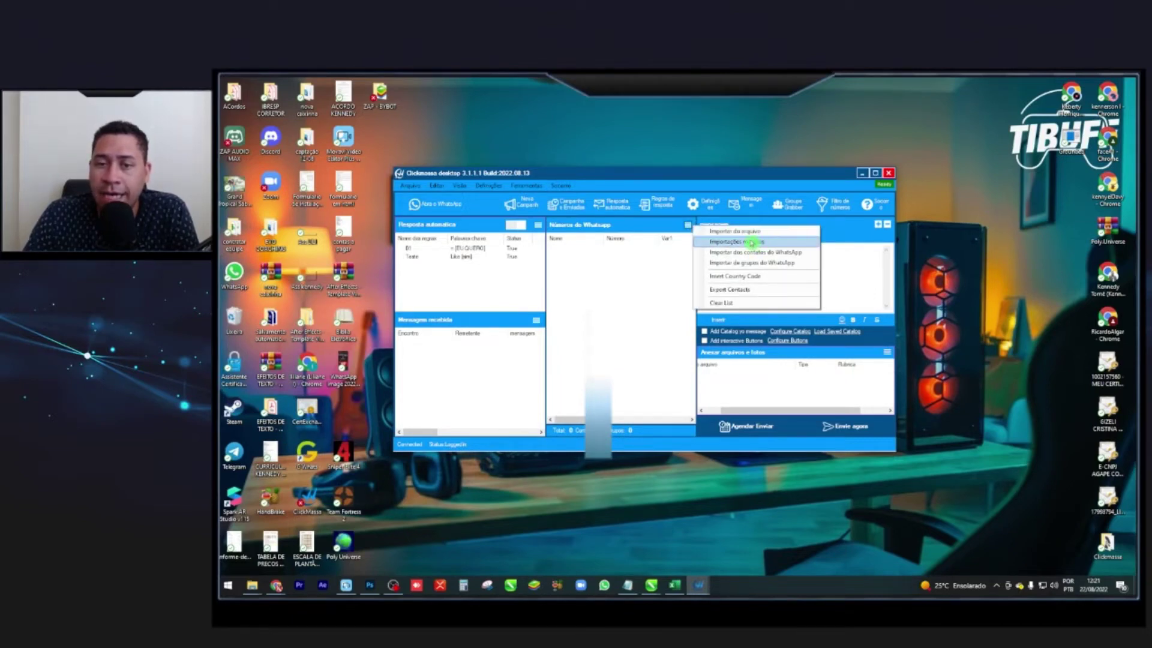
pyautogui.click(757, 231)
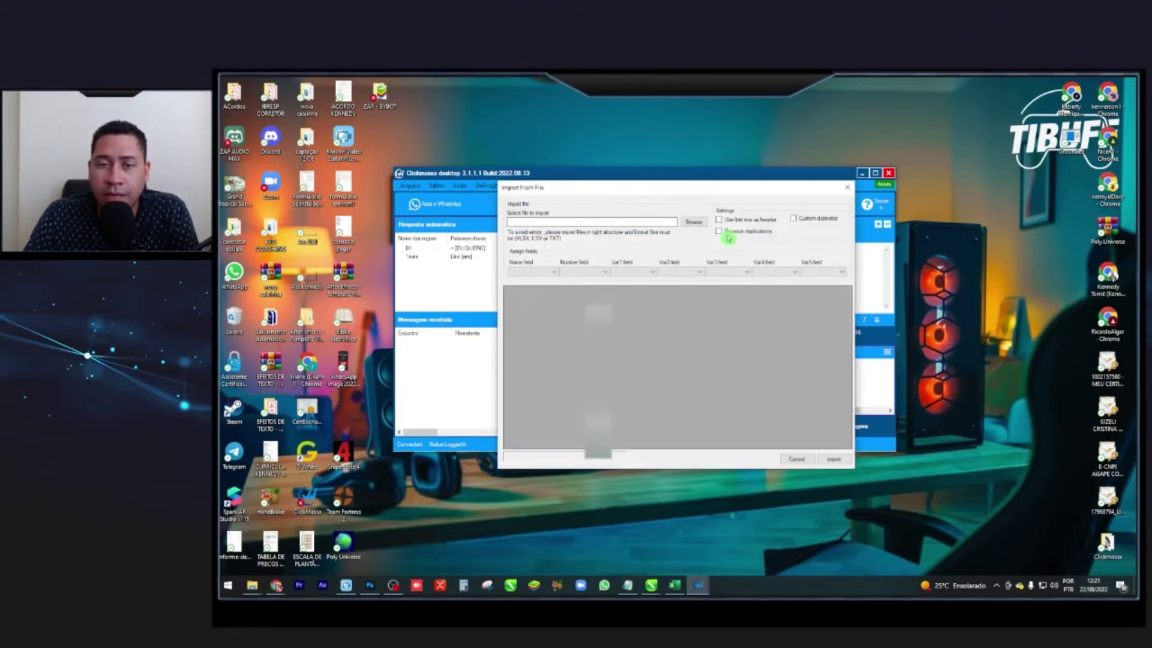
pyautogui.click(696, 223)
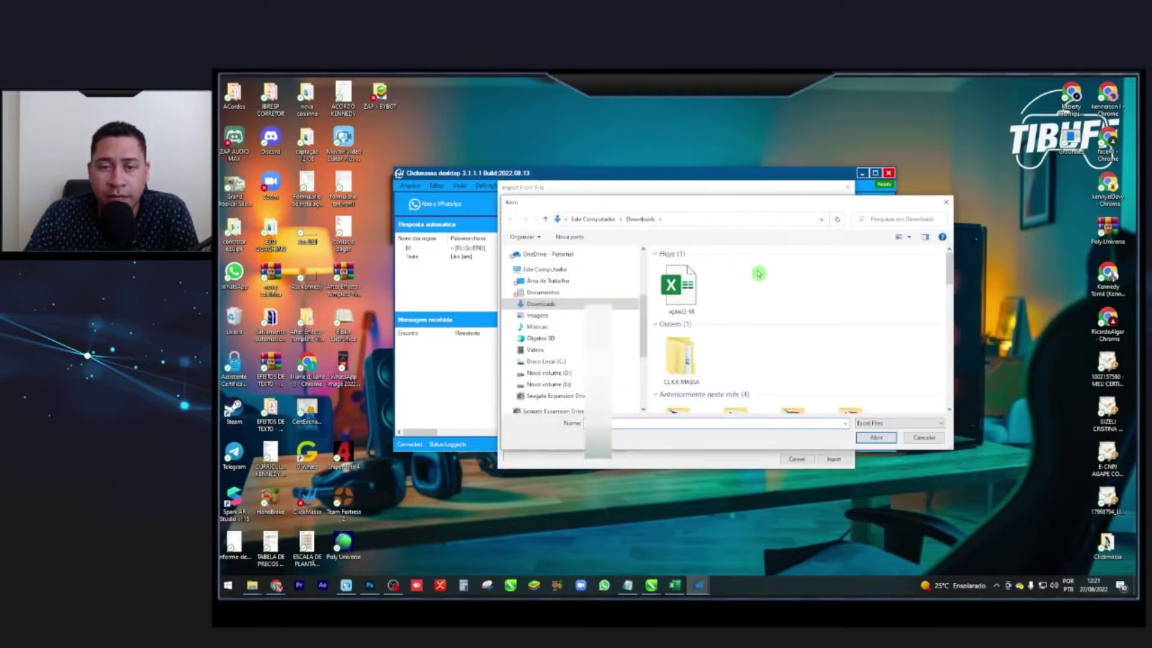
pyautogui.click(879, 438)
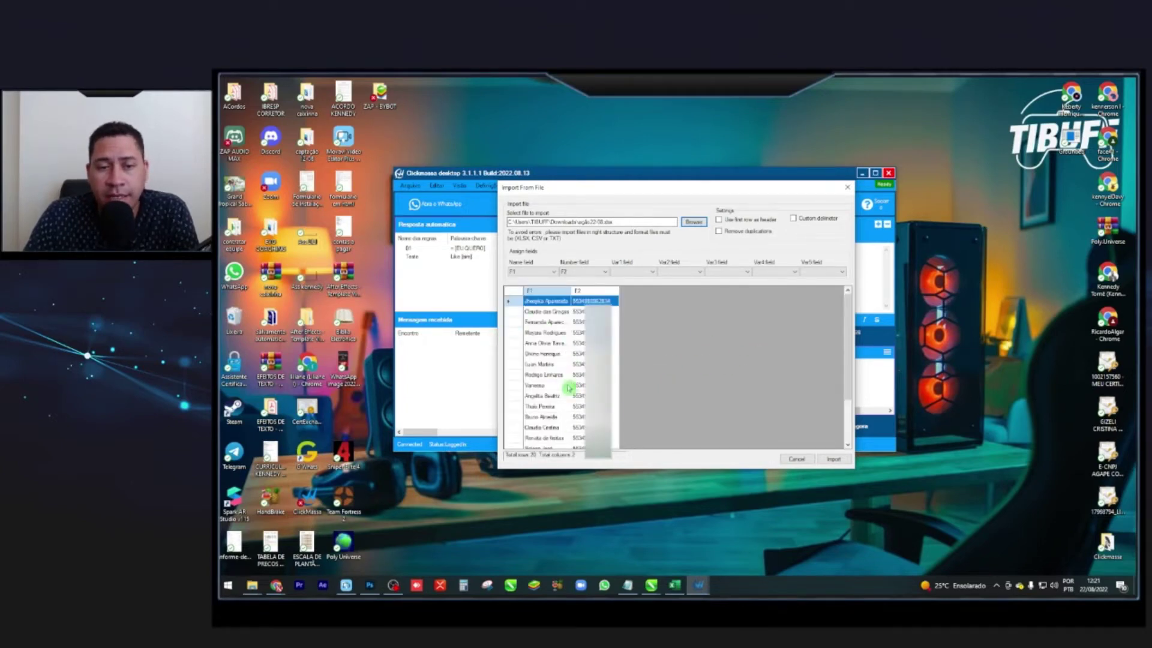
pyautogui.hotkey('alt', 'Tab')
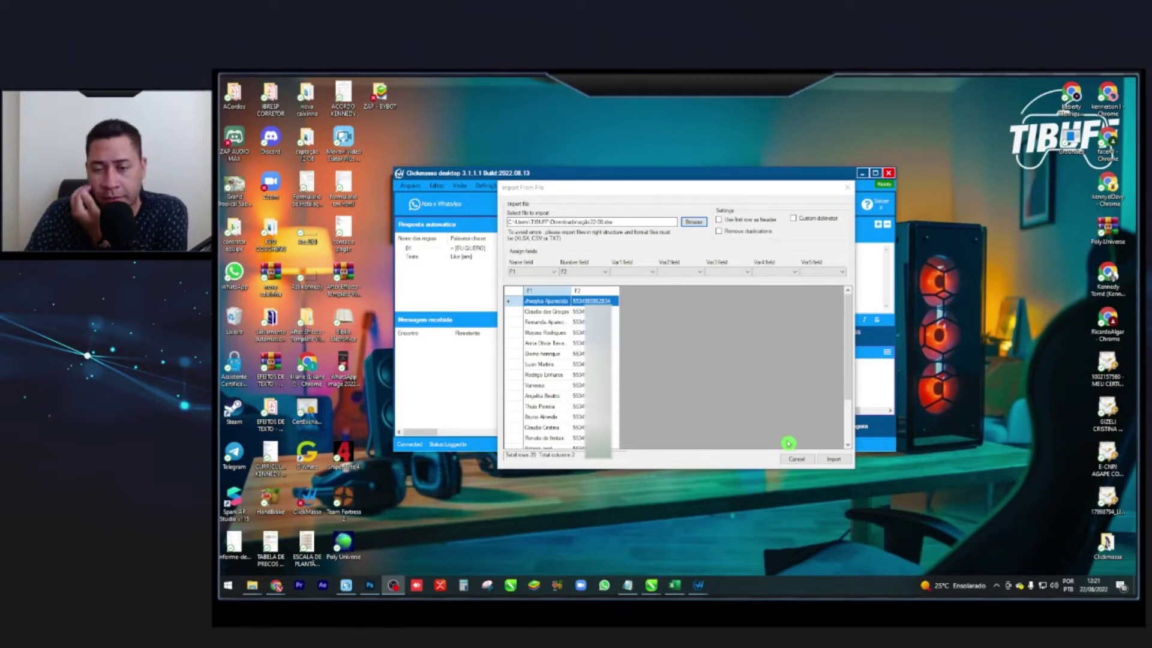
pyautogui.click(834, 460)
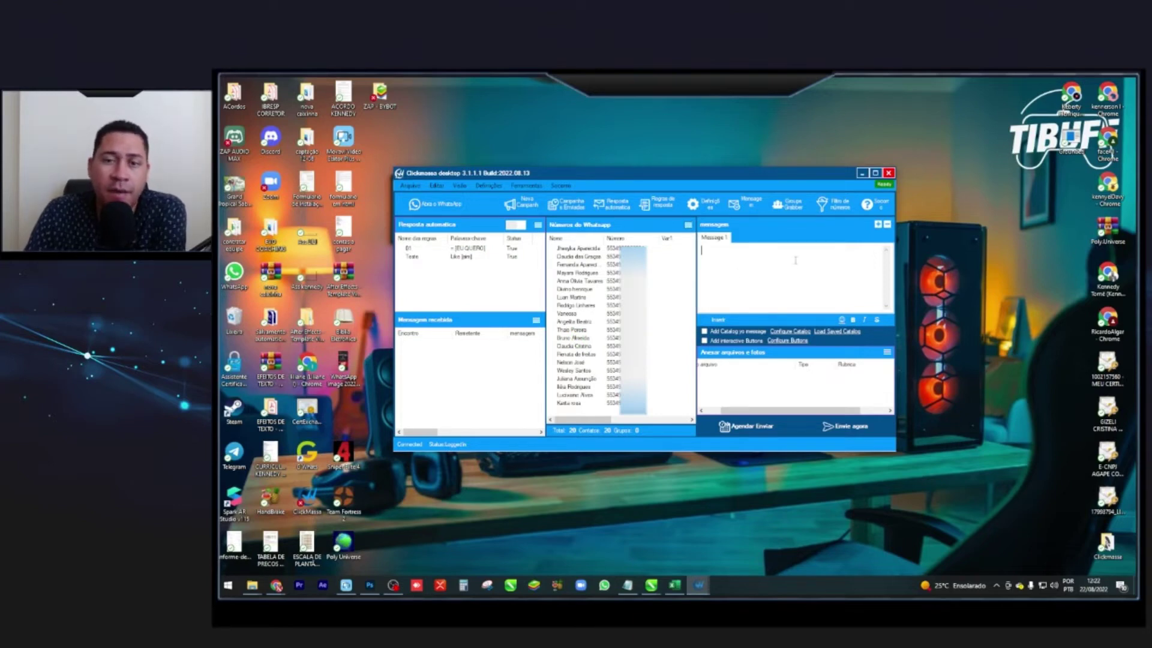
# Copy the whole invitation text from the Notepad file into Message 1 and check its [[fullname]] placeholder and closing lines
pyautogui.click(627, 585)
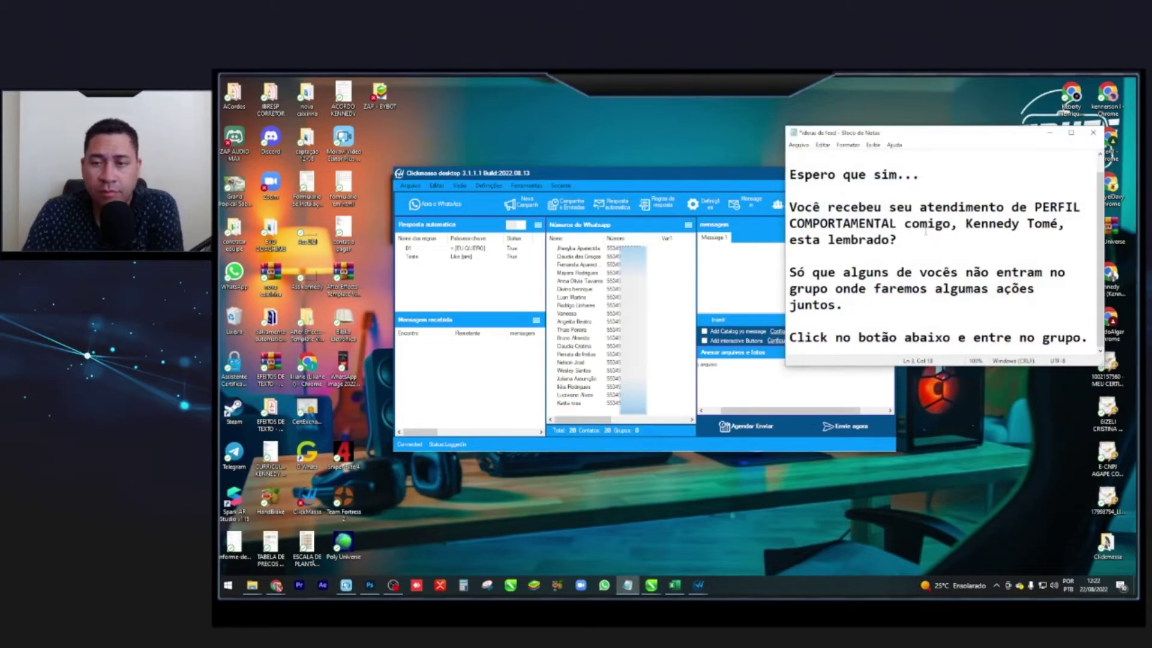
pyautogui.hotkey('ctrl', 'a')
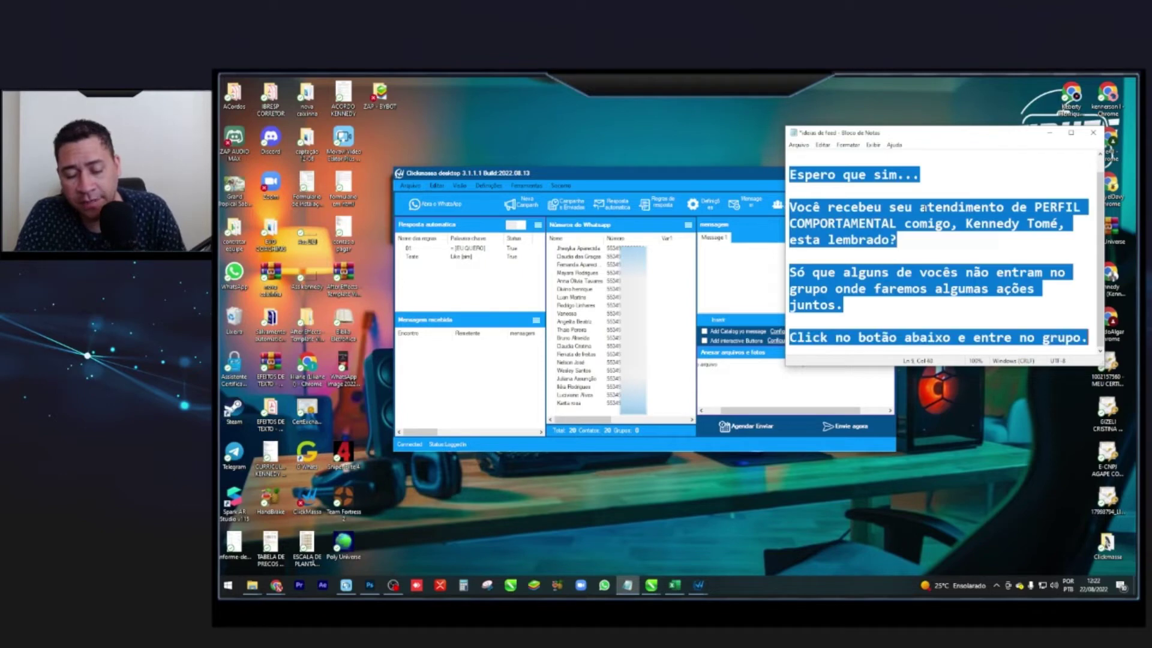
pyautogui.click(785, 259)
pyautogui.write('Olá bom dia [[fullname]] Tudo bem?  Espero que sim...  Você recebeu seu atendimento de PERFIL COMPORTAMENTAL comigo, Kennedy Tomé, esta lembrado?  Só que alguns de vocês não entram no grupo onde faremos algumas ações juntos.  Click no botão abaixo e entre no grupo.')
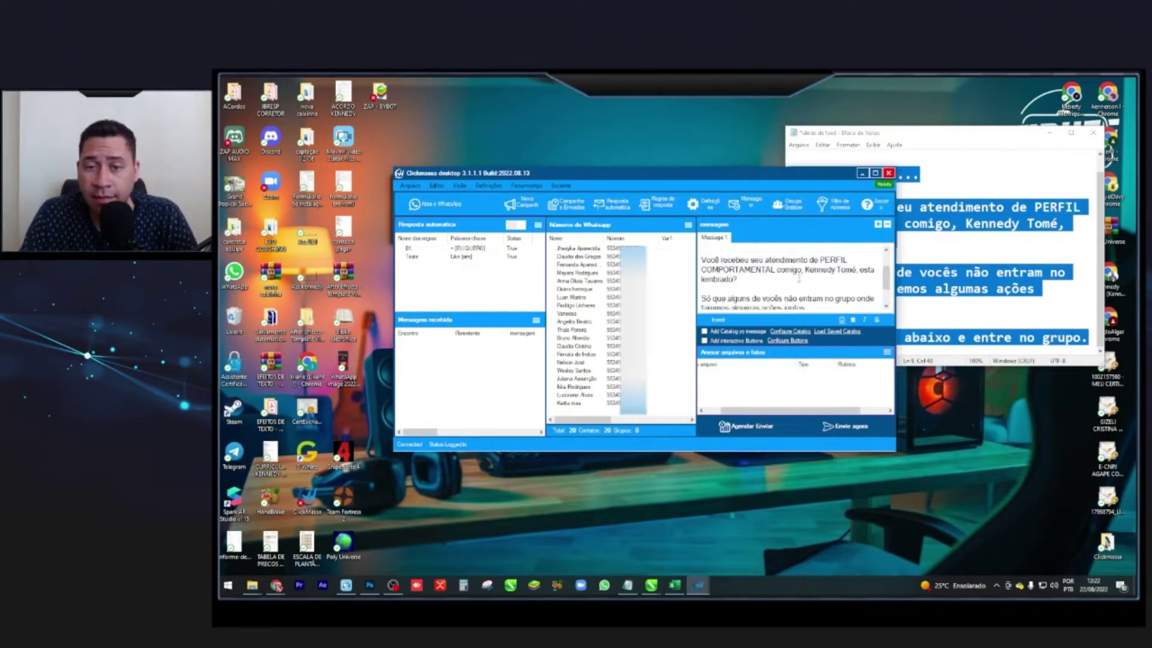
pyautogui.moveTo(779, 250); pyautogui.dragTo(744, 250)
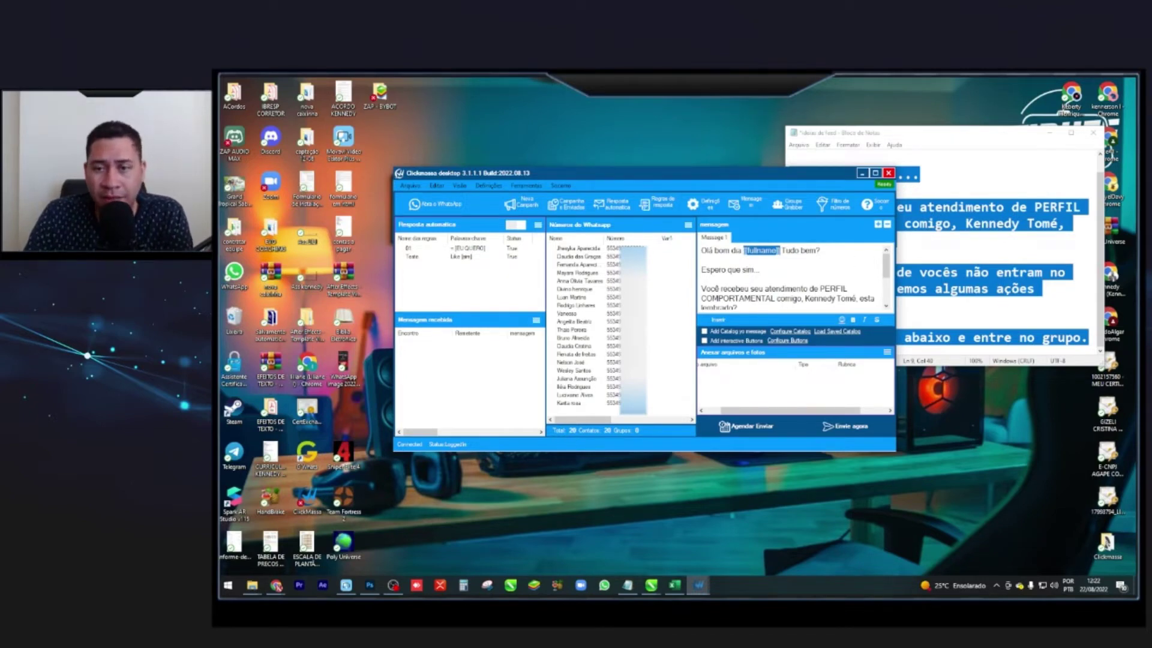
pyautogui.click(849, 274)
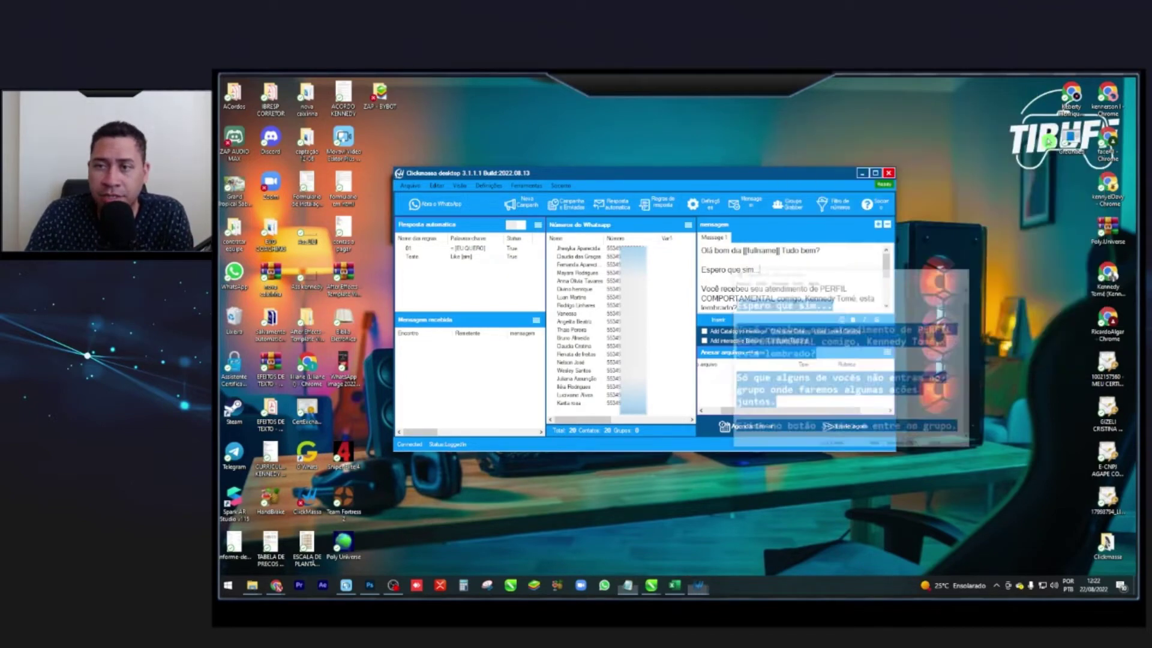
pyautogui.hscroll(1, 820, 388)
pyautogui.scroll(-2, 820, 387)
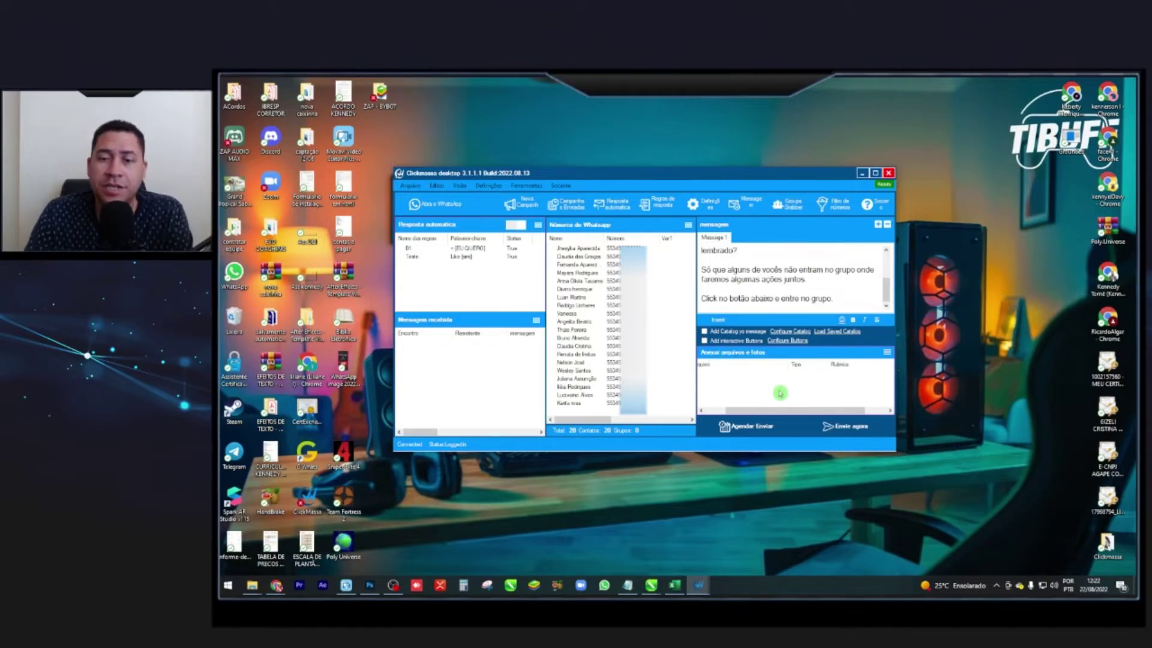
# Review the attachment types, find the Meu Claro chat in WhatsApp by searching "meu", and download its latest voice message
pyautogui.moveTo(794, 410); pyautogui.dragTo(708, 411)
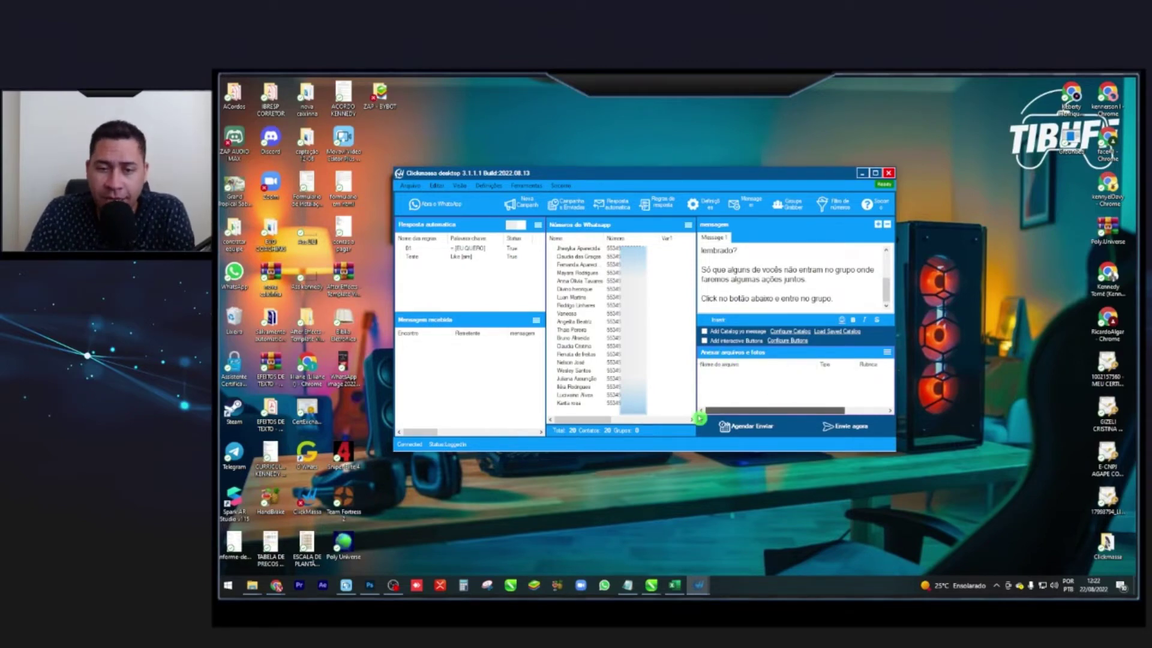
pyautogui.click(888, 353)
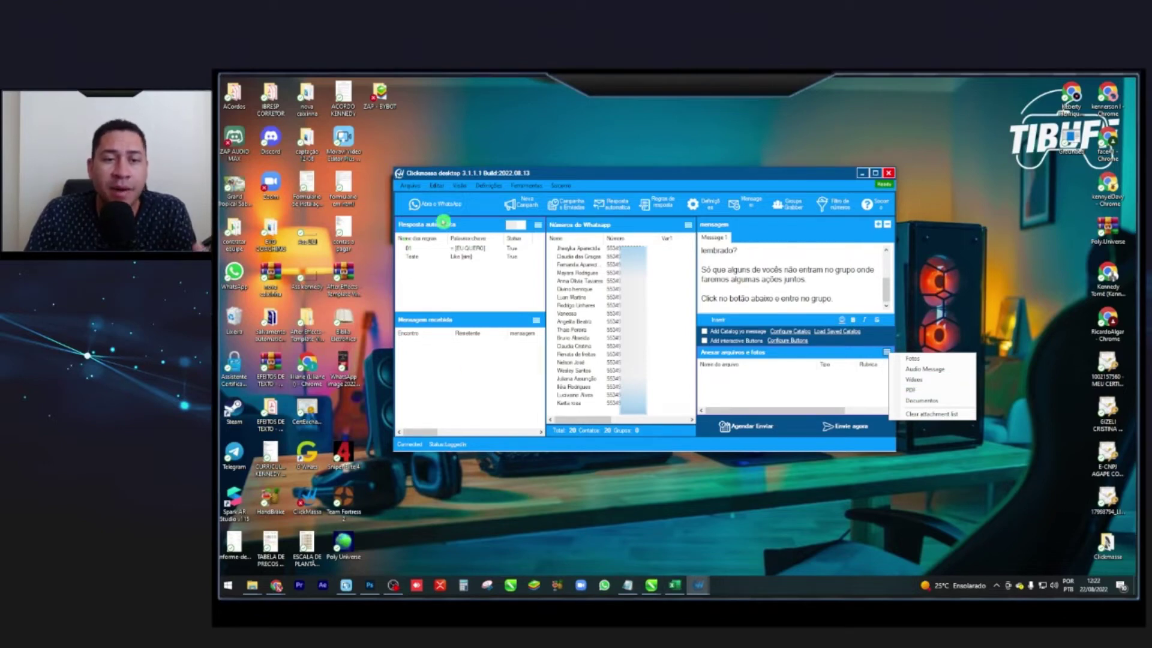
pyautogui.click(920, 389)
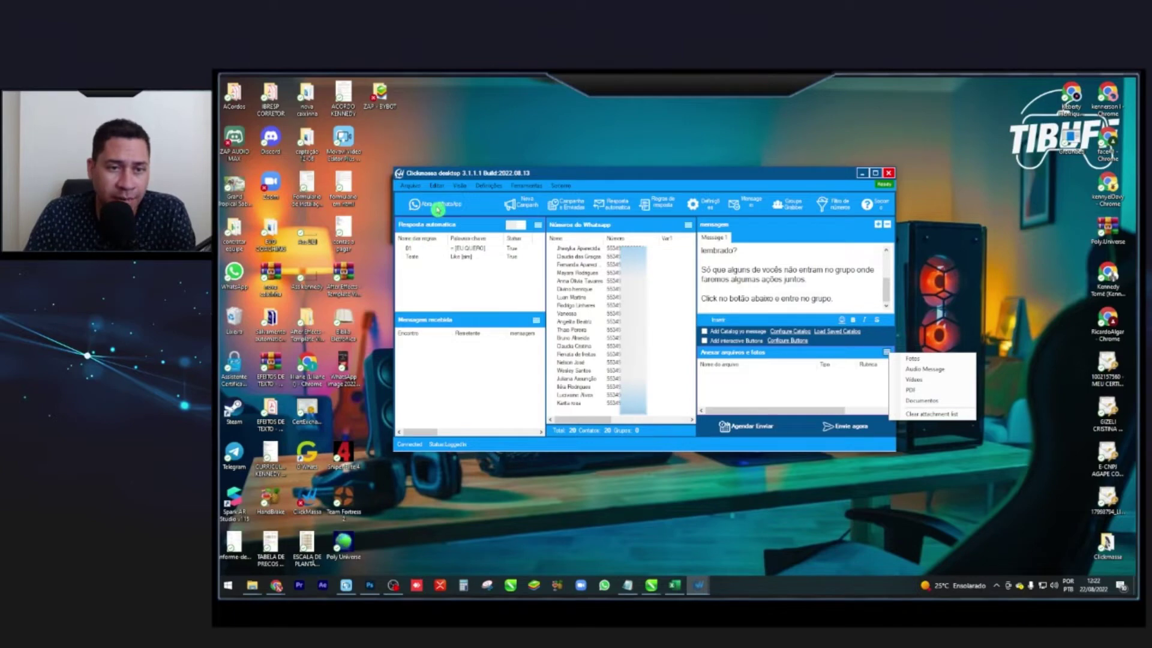
pyautogui.click(433, 206)
pyautogui.click(409, 287)
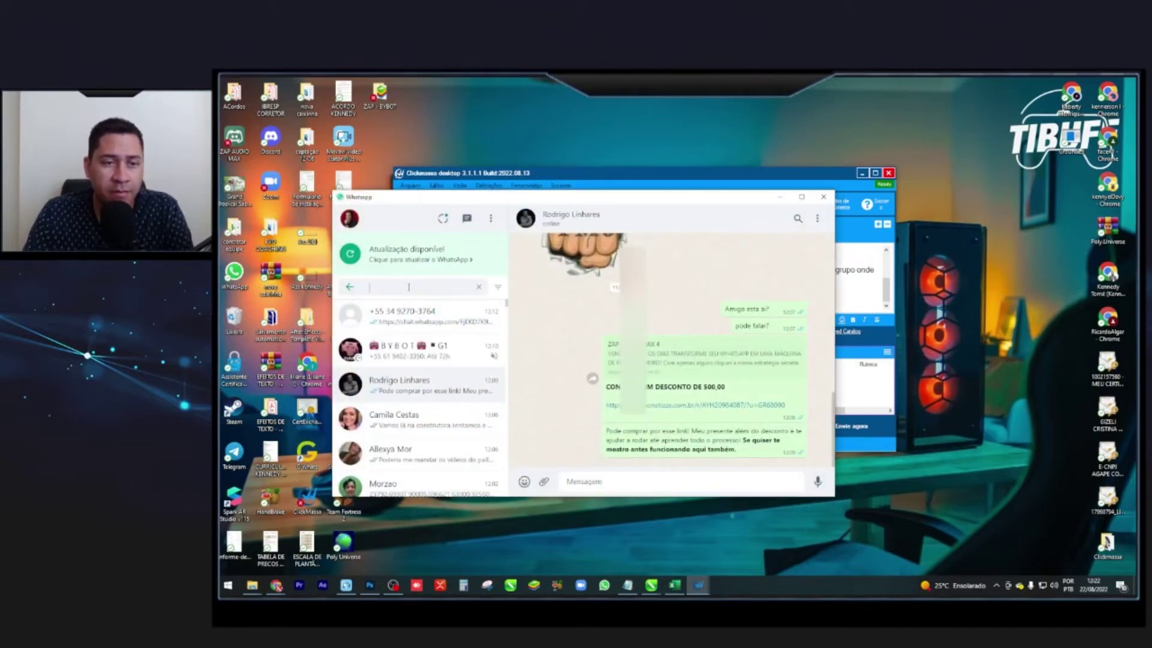
pyautogui.write('meu')
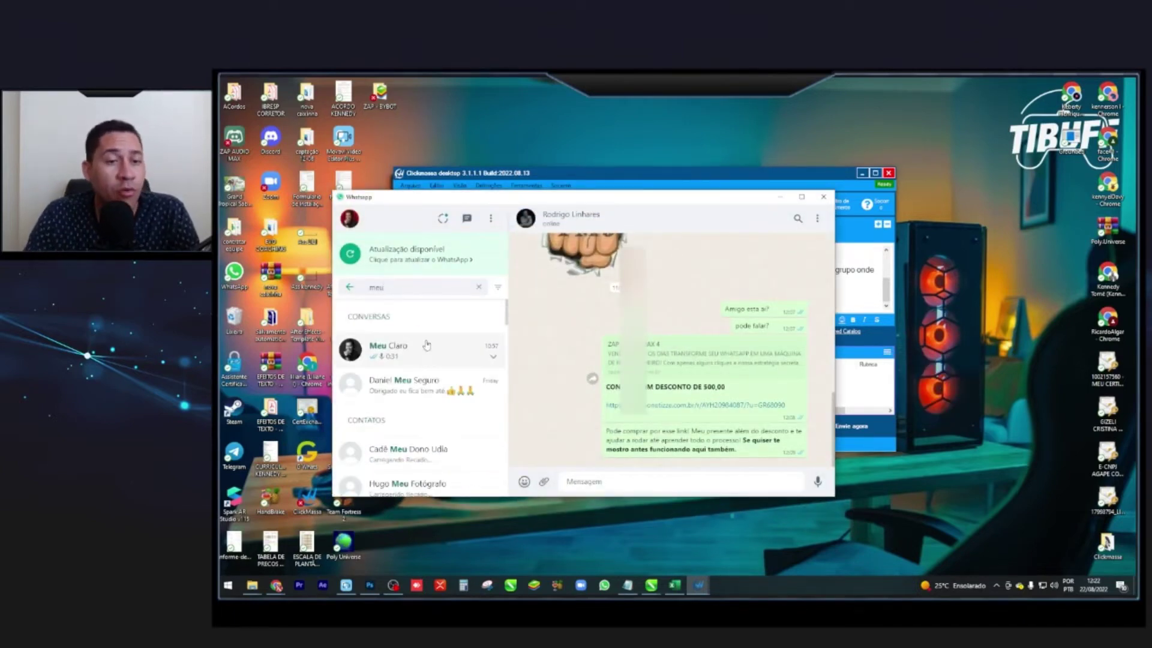
pyautogui.click(424, 359)
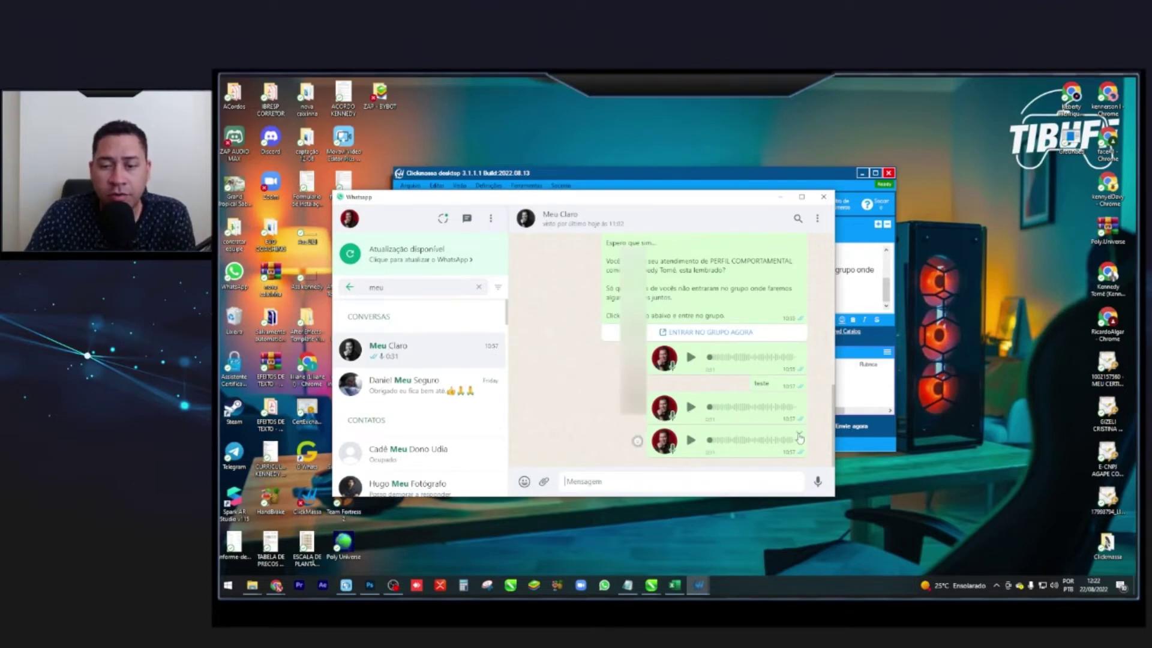
pyautogui.click(800, 436)
pyautogui.click(715, 340)
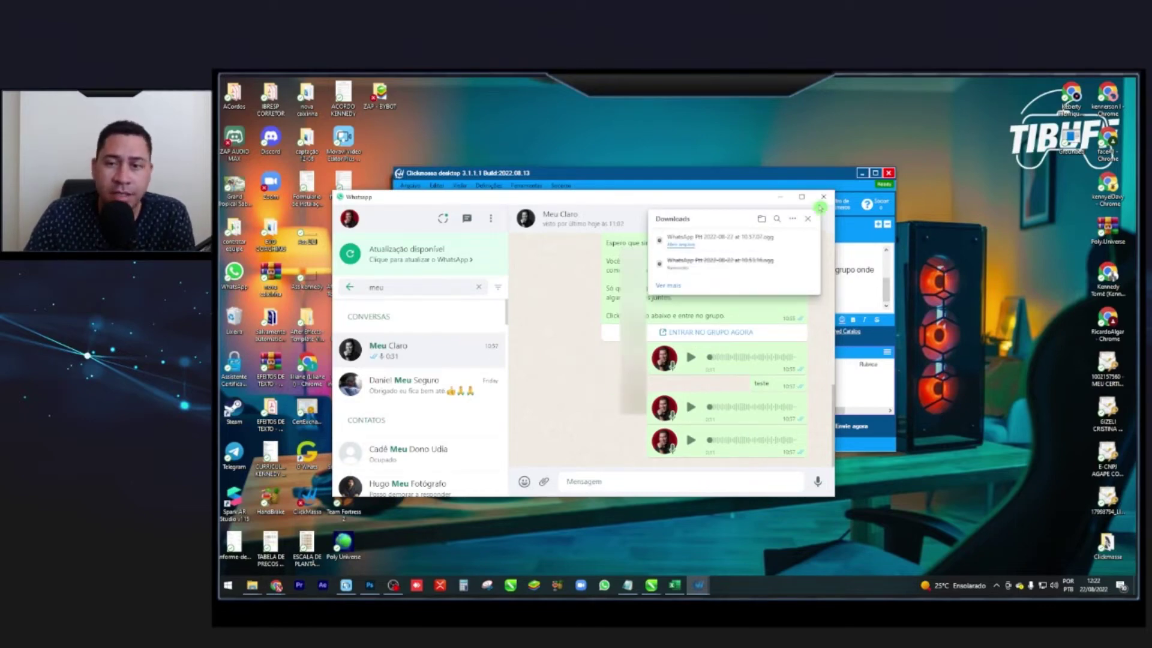
# Check the Downloads folder for the downloaded recording, and attach the RECADO ECOAÇÃO file to the campaign as an audio message
pyautogui.click(780, 197)
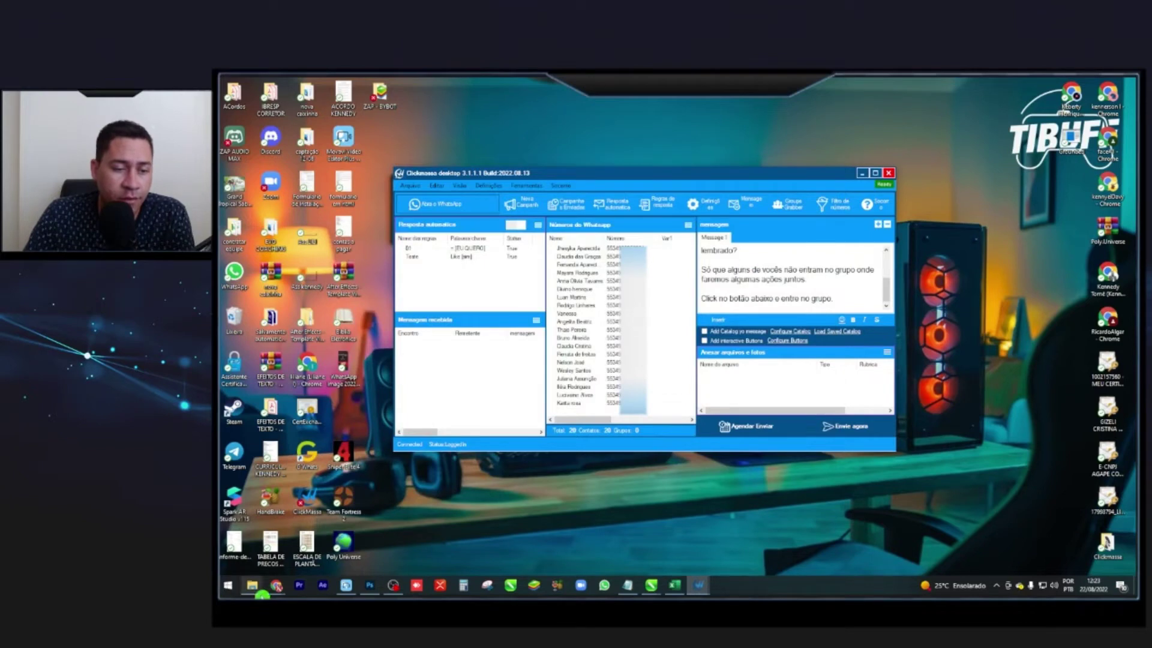
pyautogui.click(255, 549)
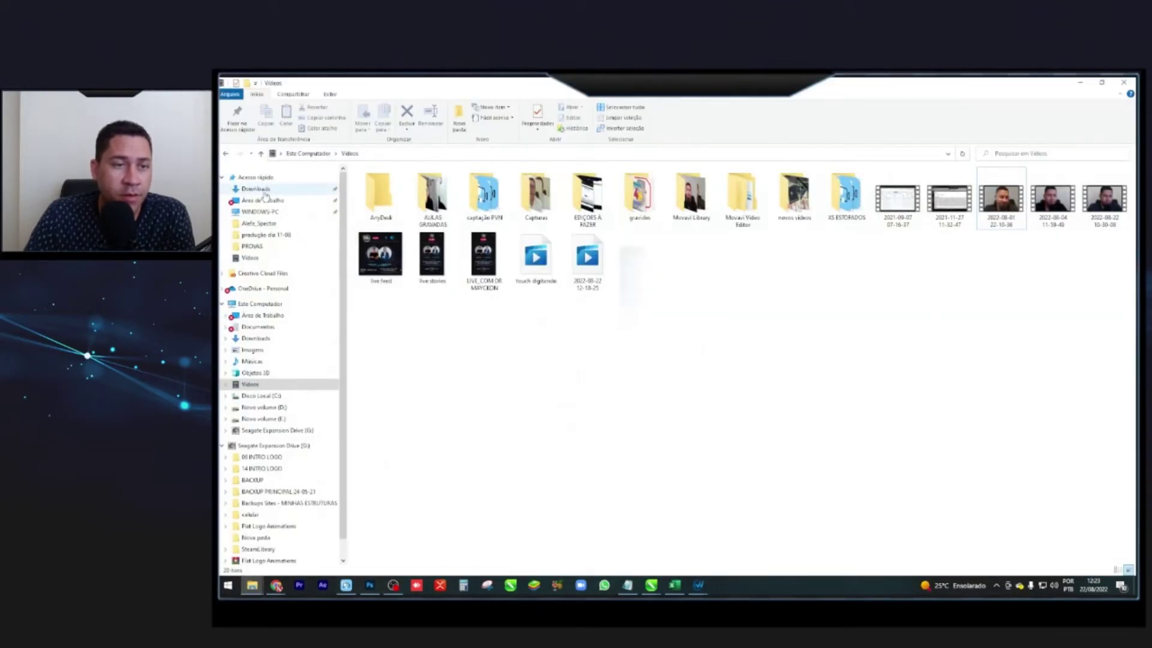
pyautogui.click(262, 189)
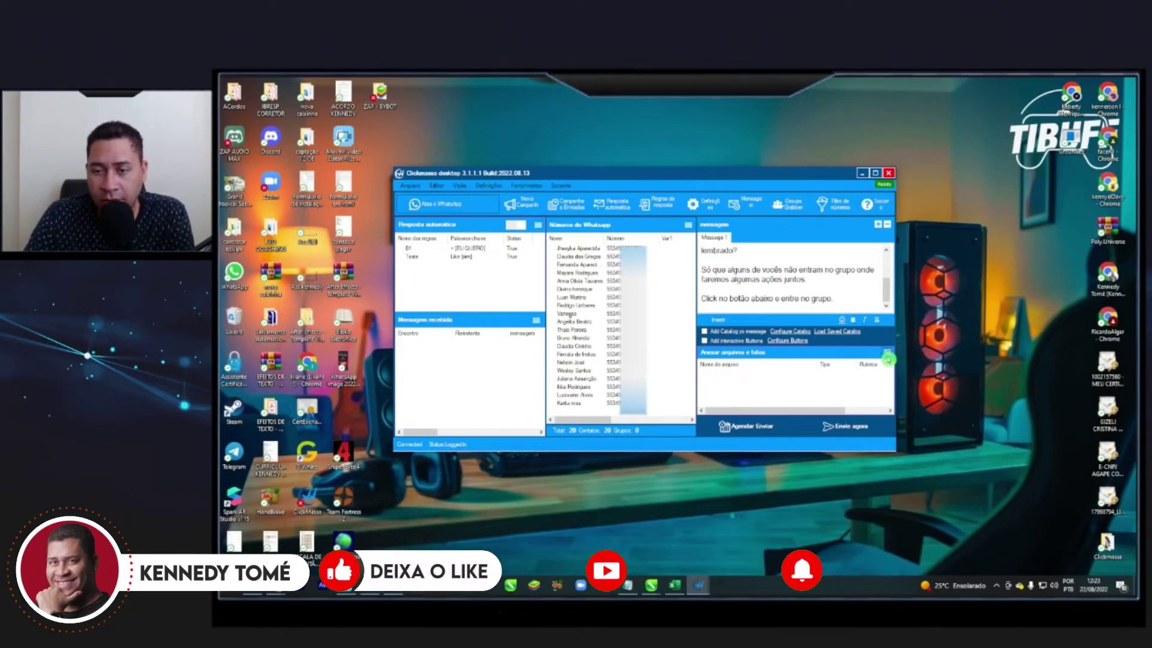
pyautogui.click(886, 355)
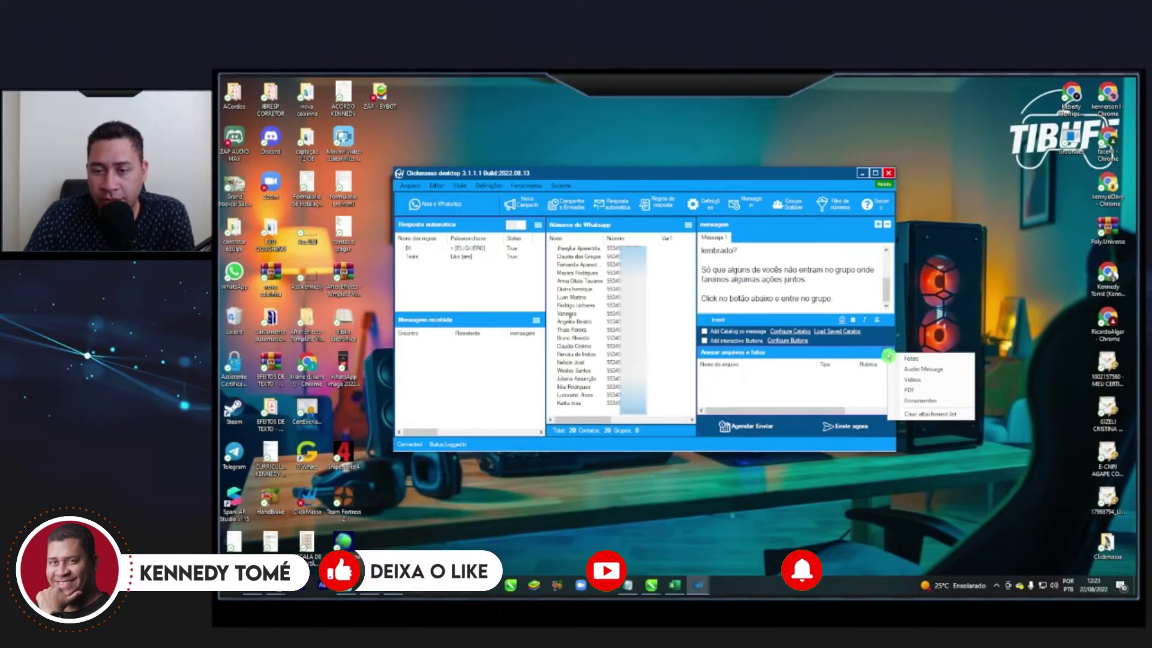
pyautogui.click(945, 370)
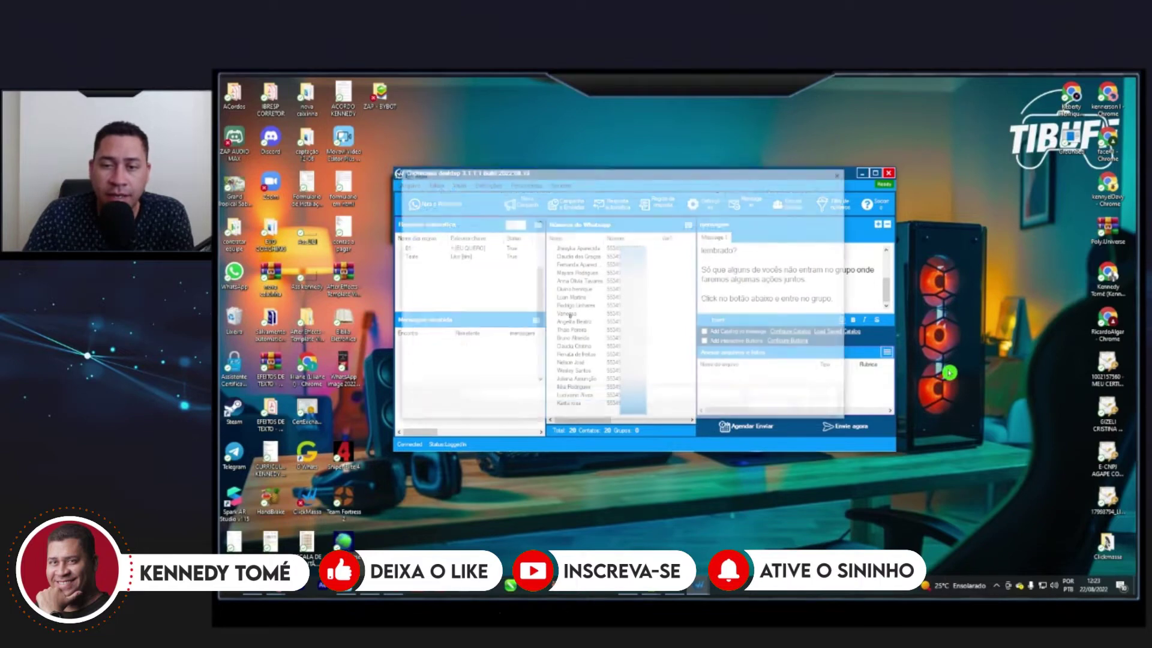
pyautogui.click(635, 264)
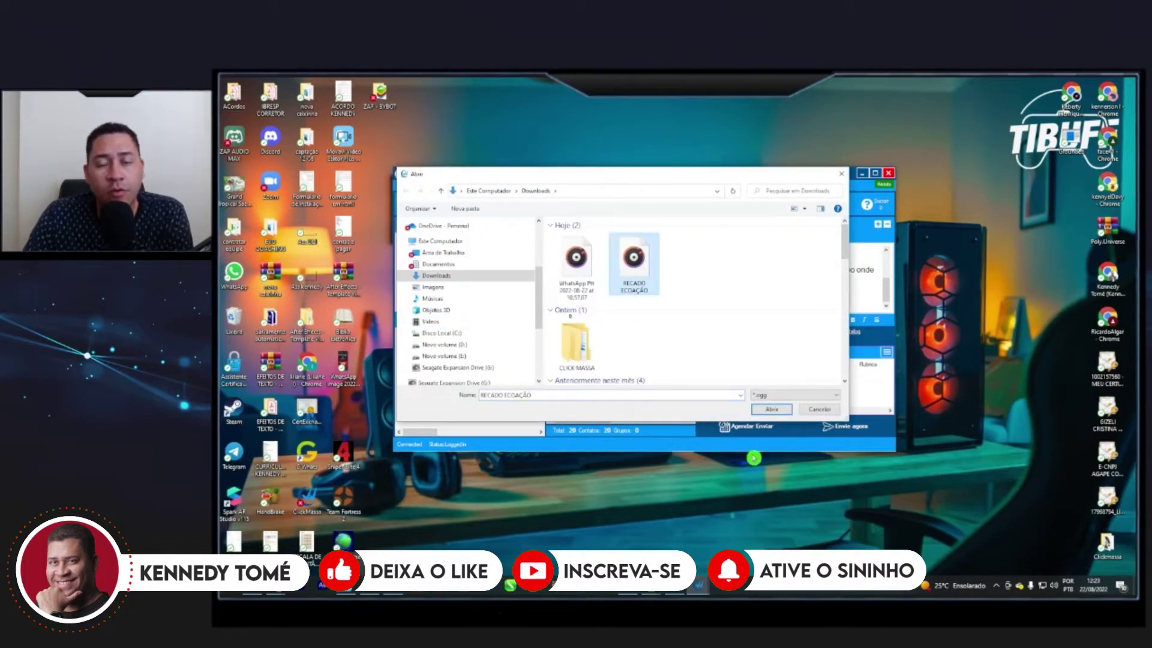
pyautogui.click(772, 409)
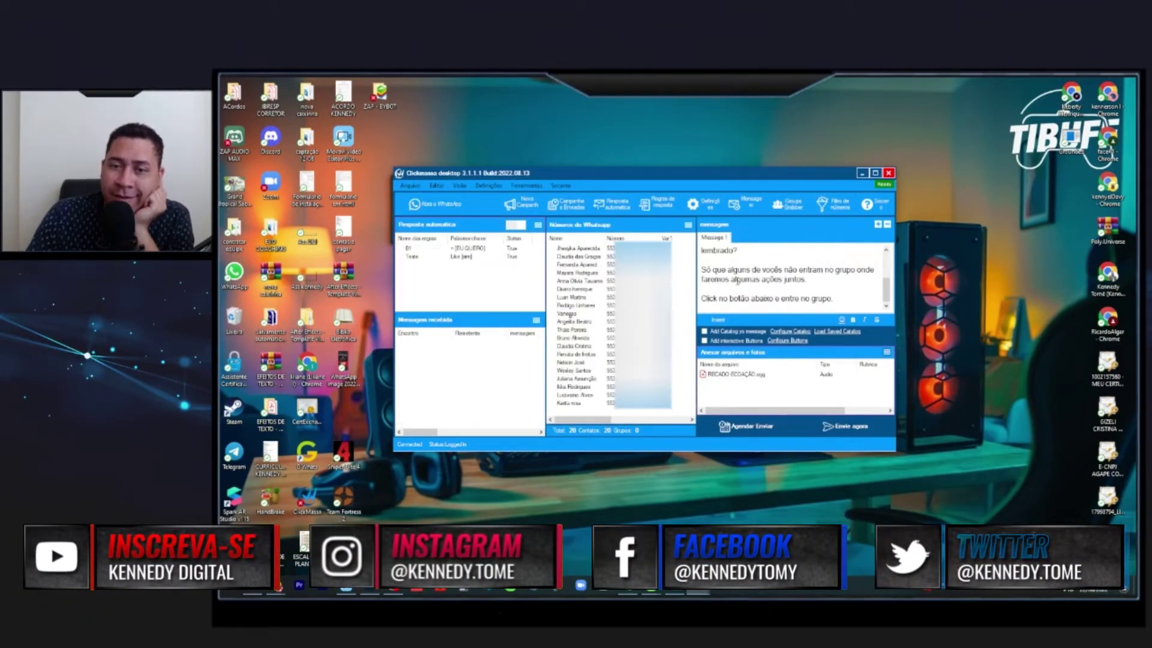
# Return to WhatsApp and open the EcoAção Coach group by searching the chats for "ecoa"
pyautogui.moveTo(837, 296); pyautogui.dragTo(701, 248)
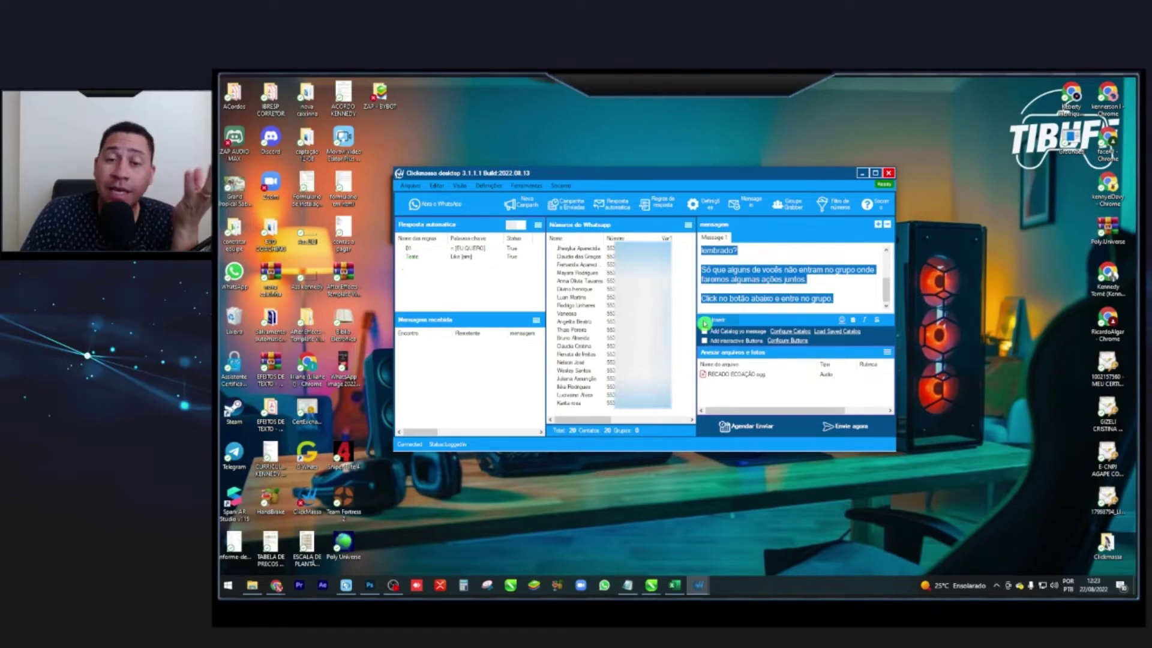
pyautogui.click(436, 204)
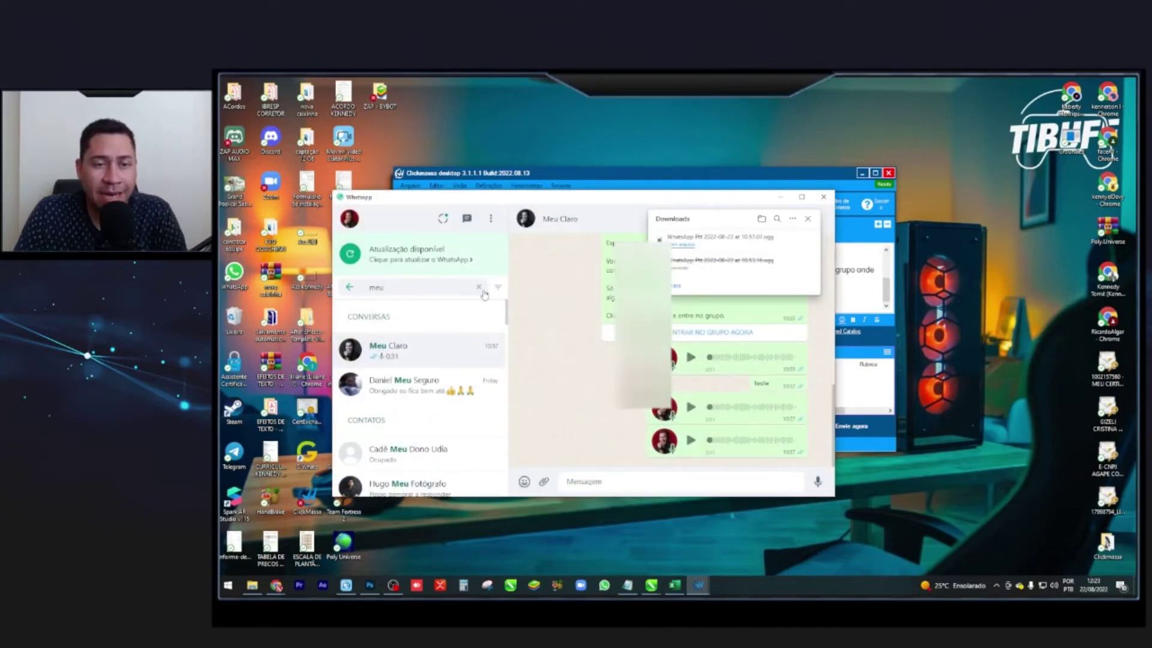
pyautogui.click(481, 291)
pyautogui.write('ecoa')
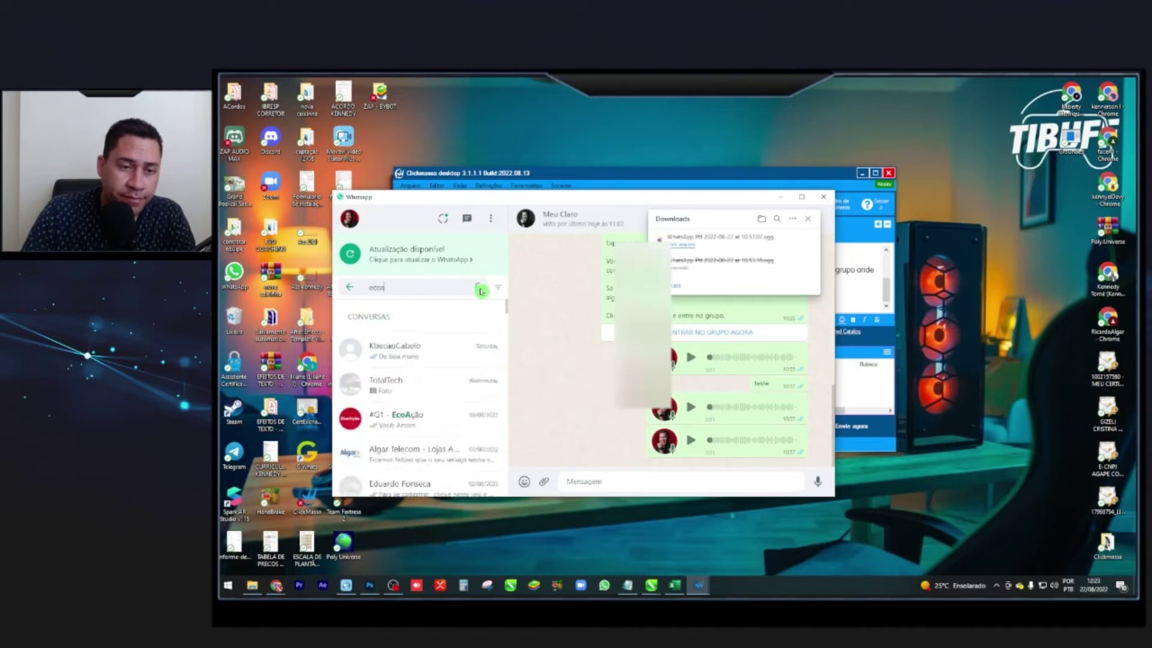
pyautogui.click(419, 384)
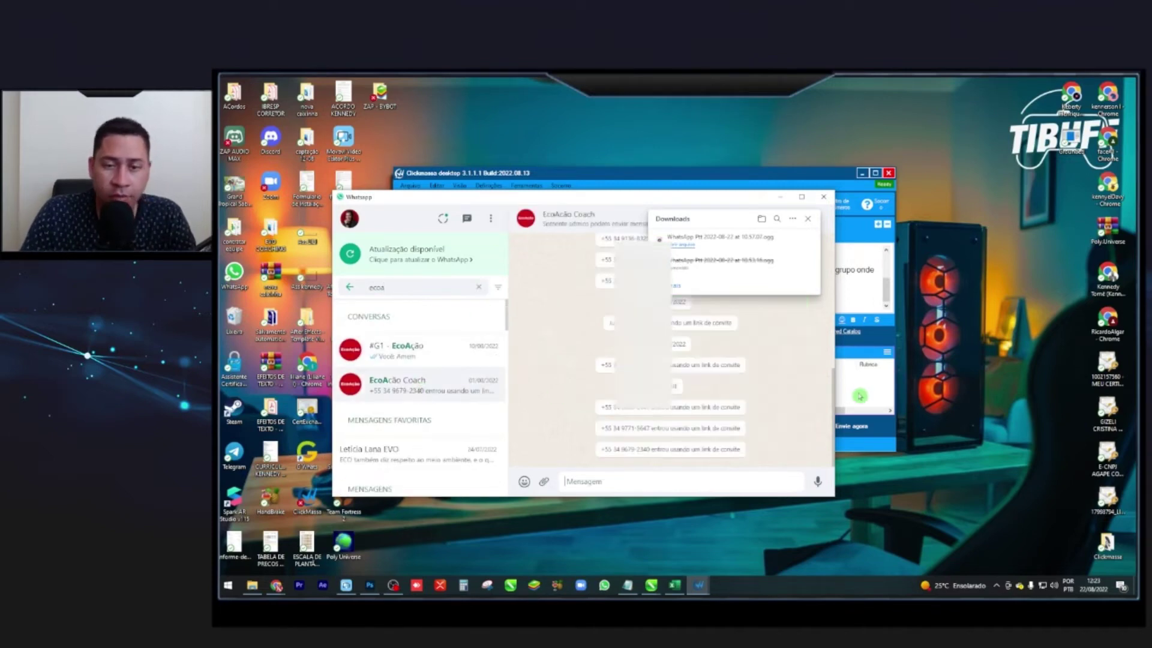
# Copy the invitation link from the EcoAção Coach group's info and return to Clickmassa
pyautogui.click(808, 219)
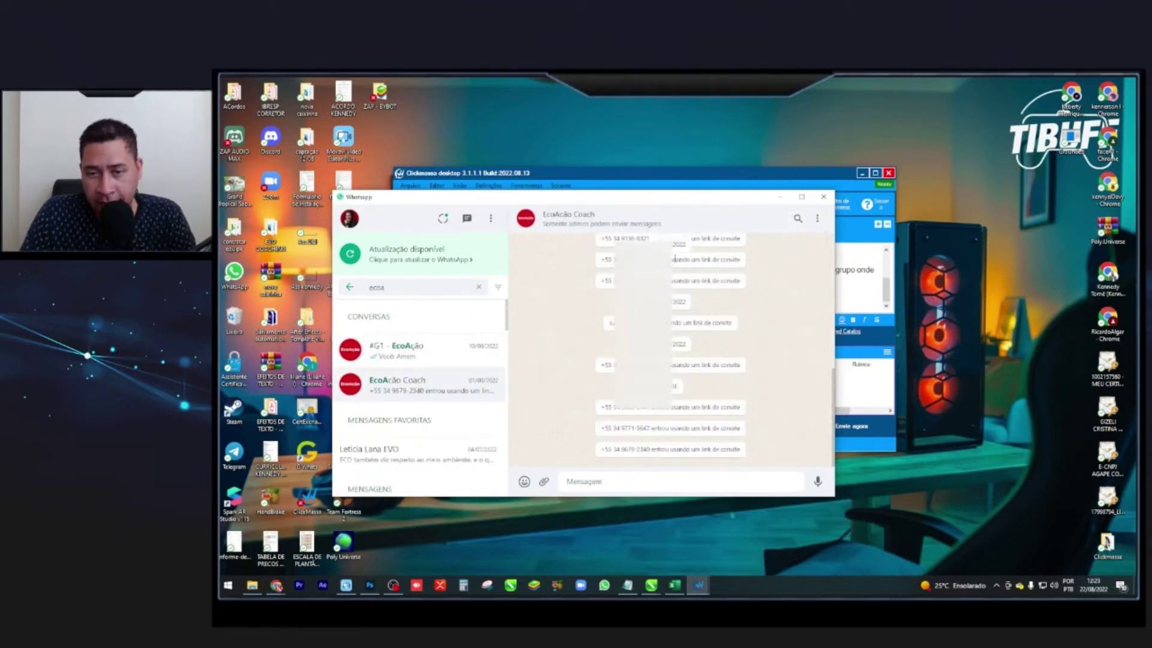
pyautogui.click(603, 224)
pyautogui.scroll(-3, 762, 336)
pyautogui.click(762, 324)
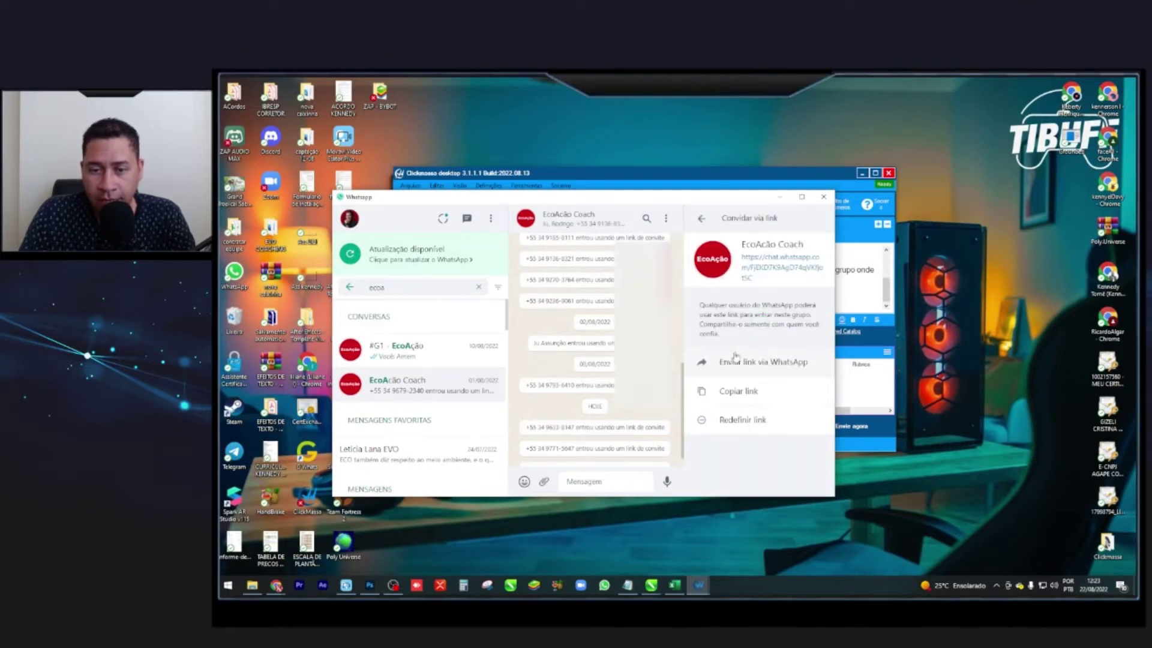
pyautogui.click(738, 397)
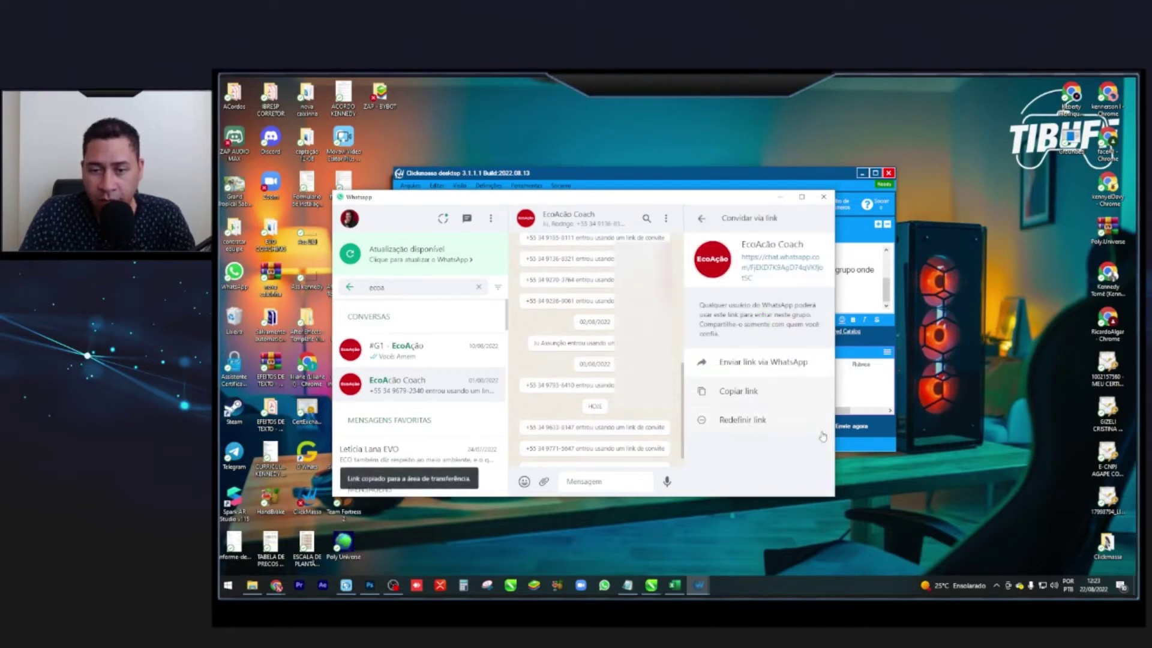
pyautogui.click(780, 197)
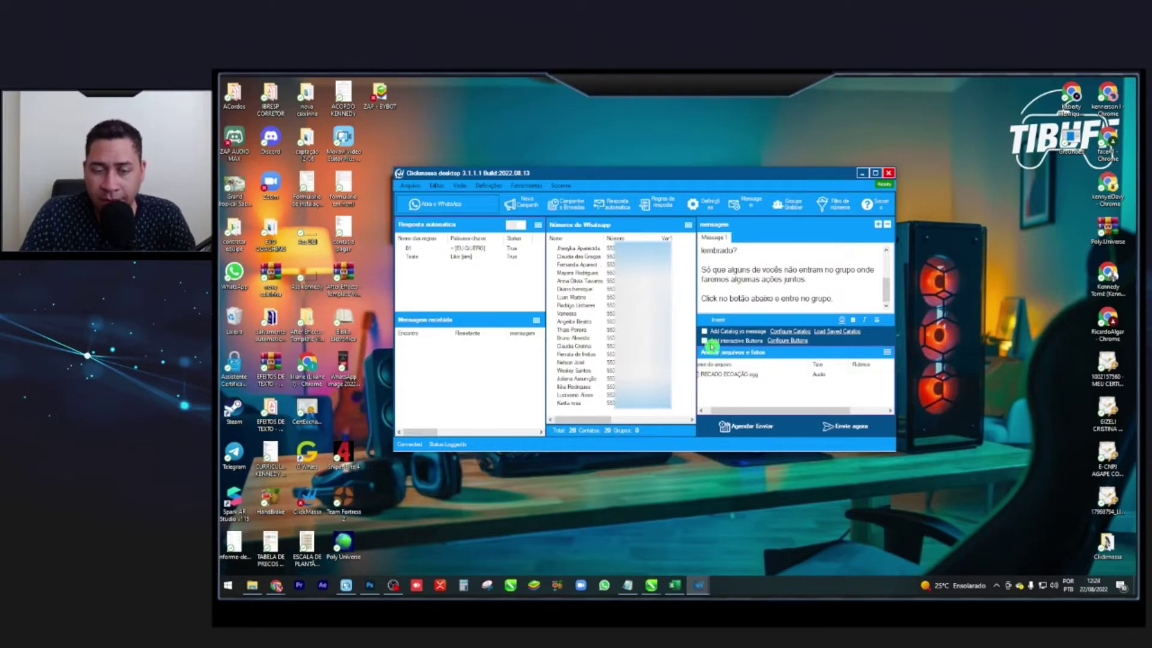
# Enable interactive buttons for the message and add a URL button reading ENTRAR NO GRUPO with the copied group link
pyautogui.click(706, 341)
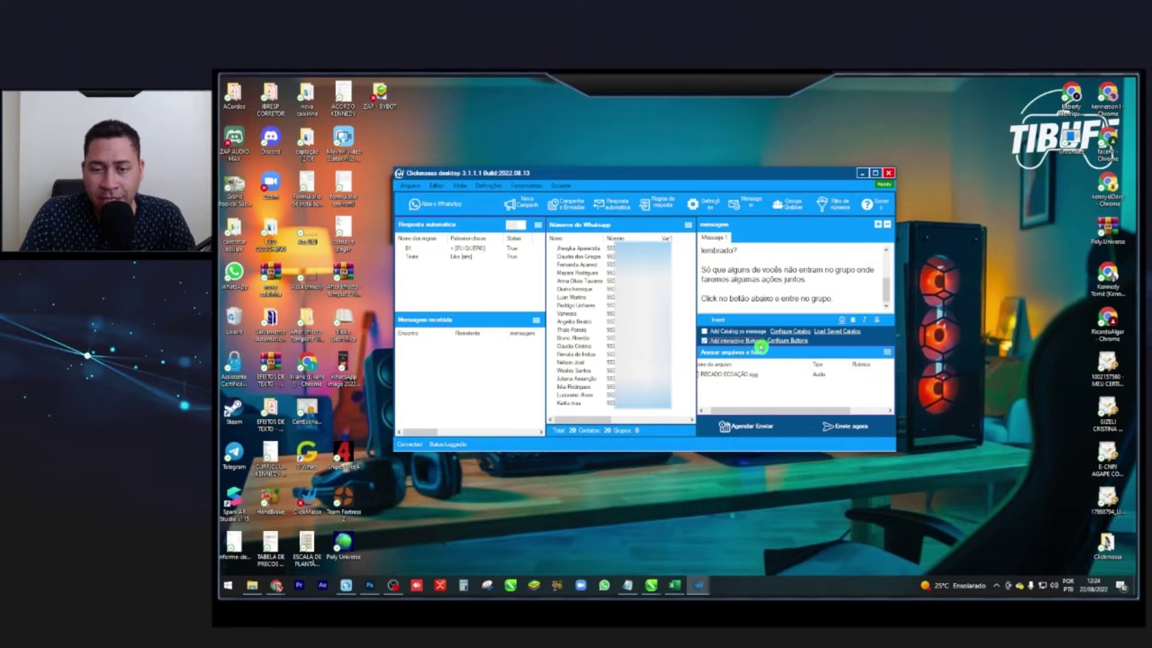
pyautogui.click(791, 341)
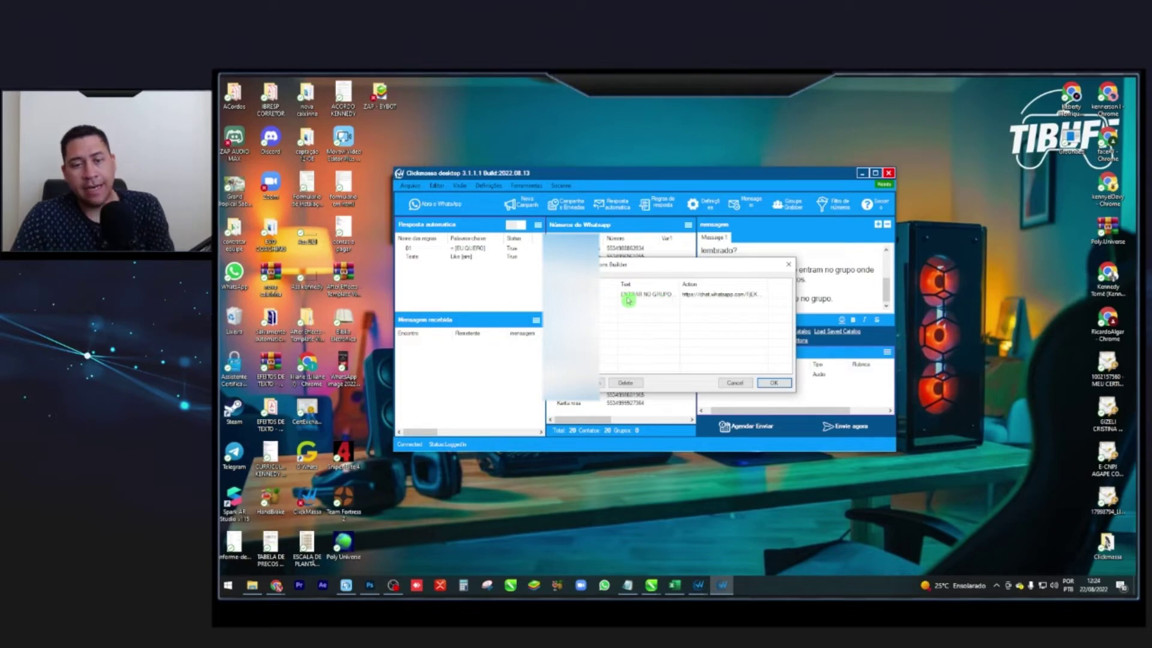
pyautogui.click(597, 382)
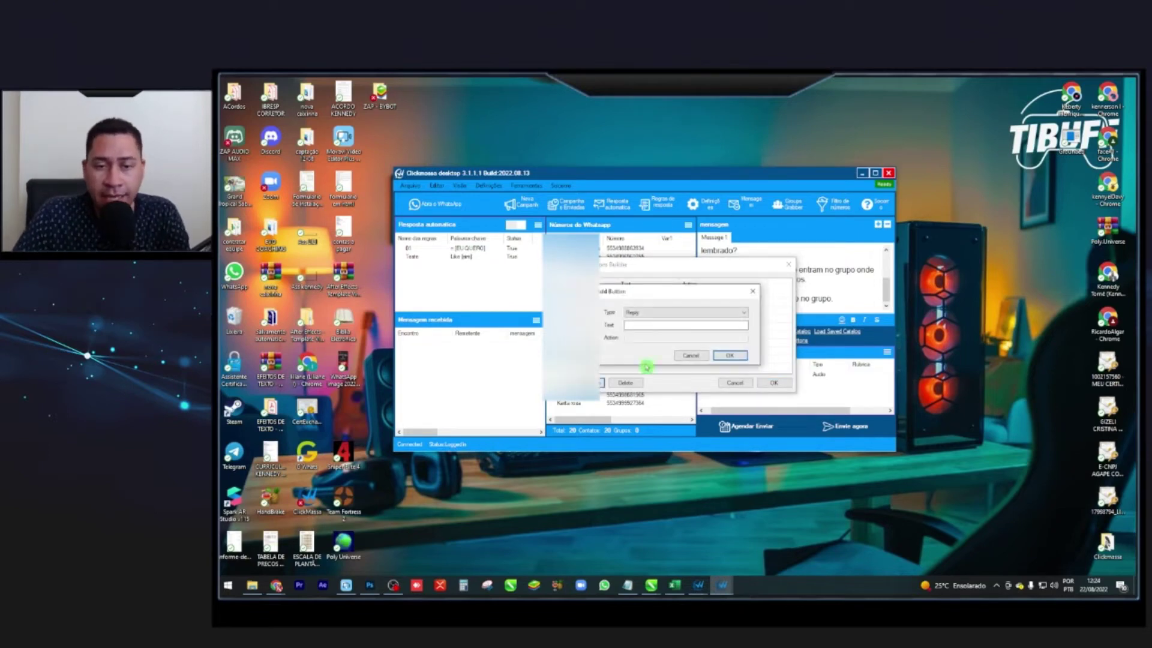
pyautogui.click(647, 313)
pyautogui.click(645, 327)
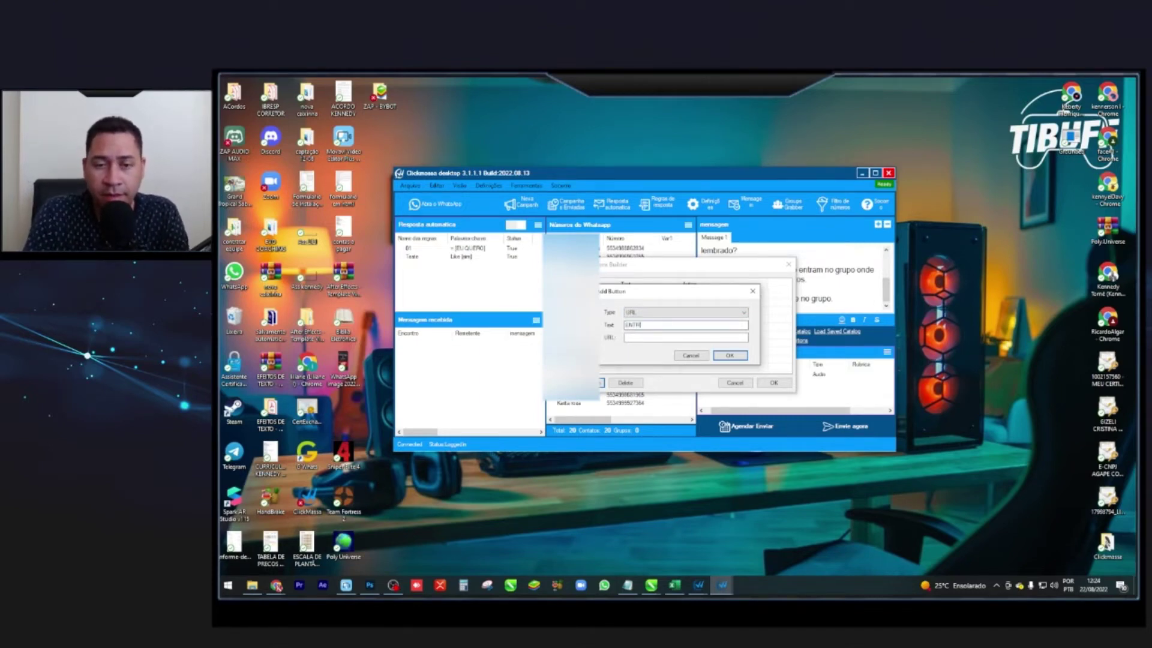
pyautogui.write('ENTRAR NO GRUPO')
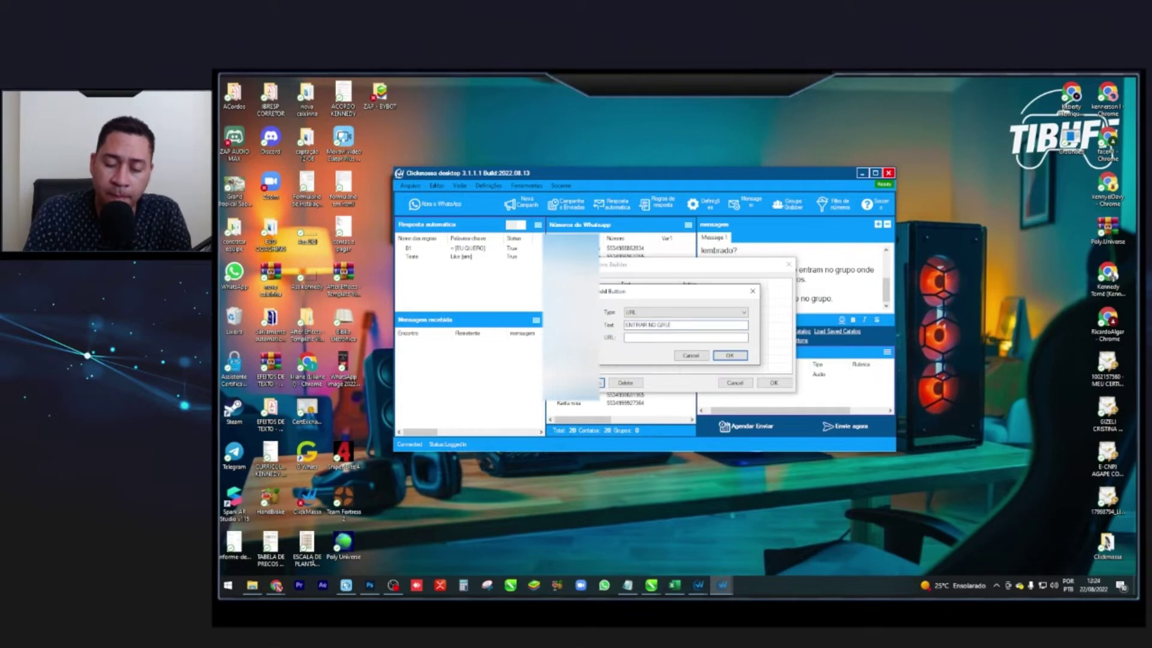
pyautogui.click(717, 338)
pyautogui.hotkey('ctrl', 'v')
pyautogui.click(730, 356)
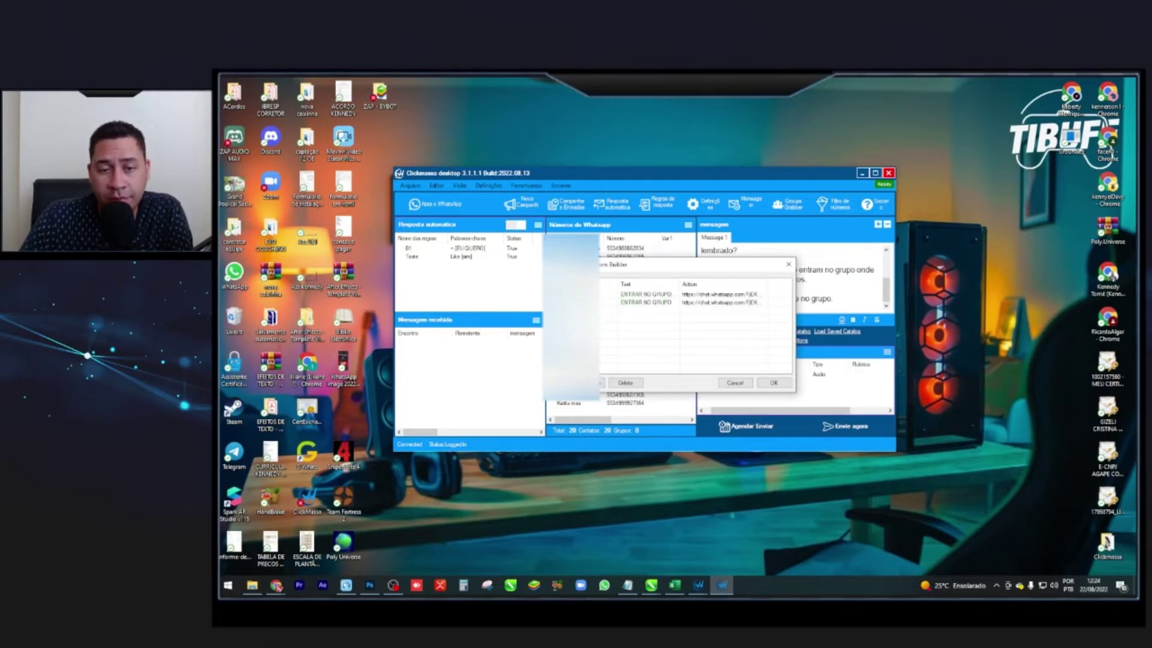
# Delete the duplicate ENTRAR NO GRUPO button, save the button list, and review the message with its audio attachment
pyautogui.click(625, 383)
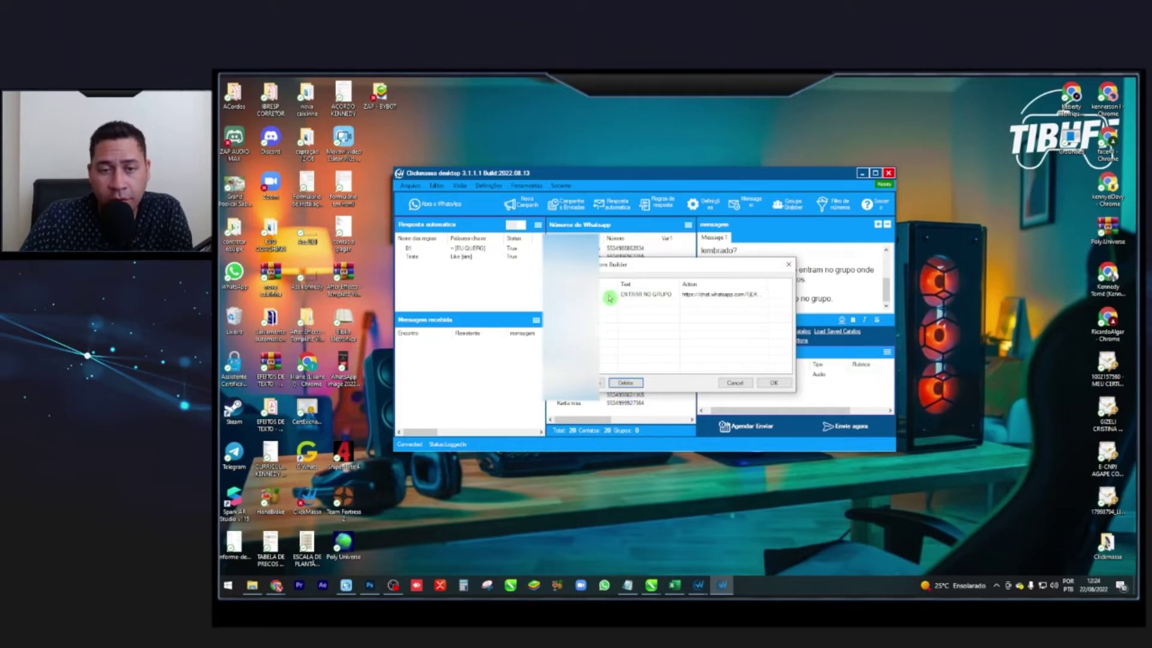
pyautogui.click(780, 385)
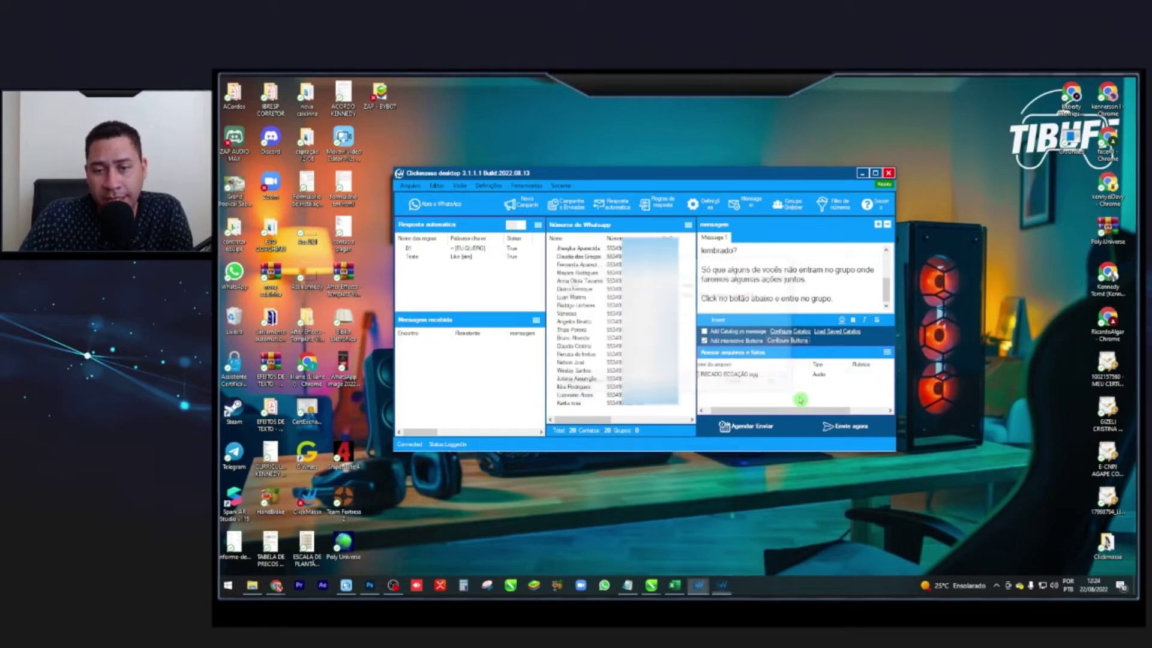
pyautogui.moveTo(808, 414); pyautogui.dragTo(803, 414)
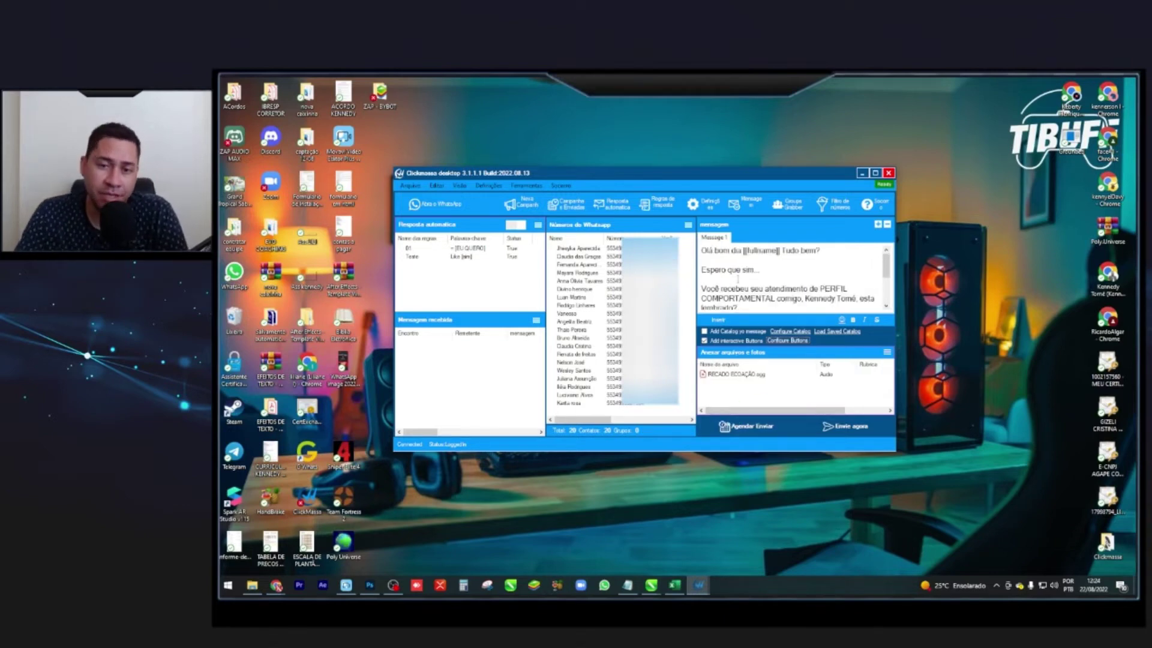
pyautogui.scroll(-3, 737, 278)
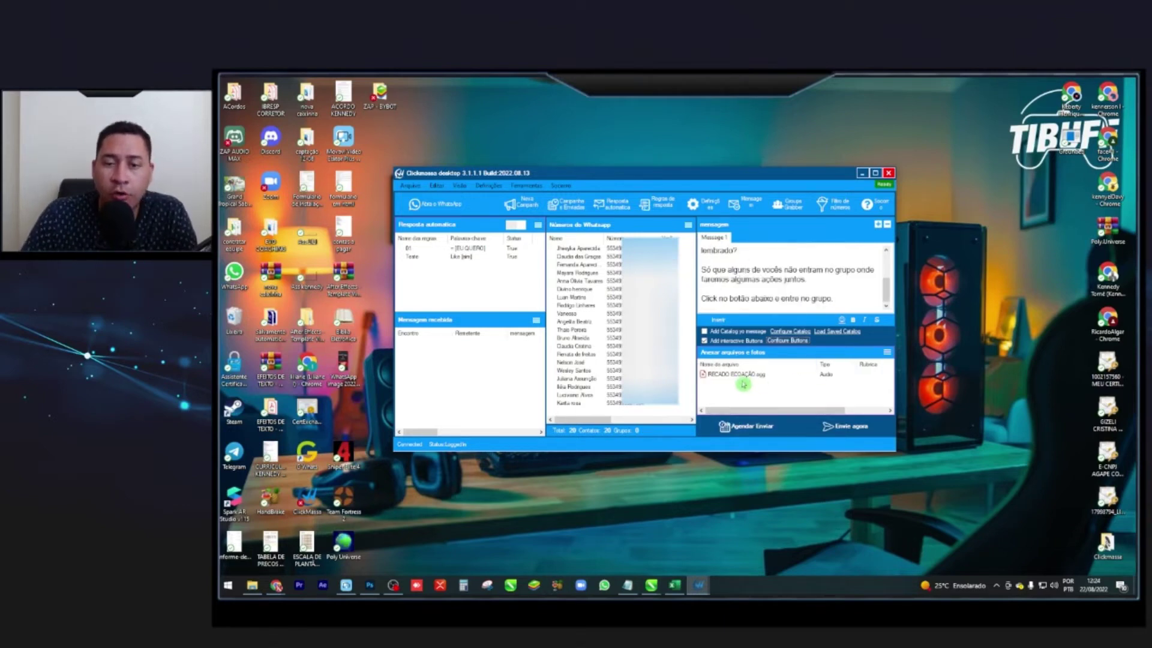
# Clear all imported contacts from the campaign's WhatsApp number list
pyautogui.click(688, 225)
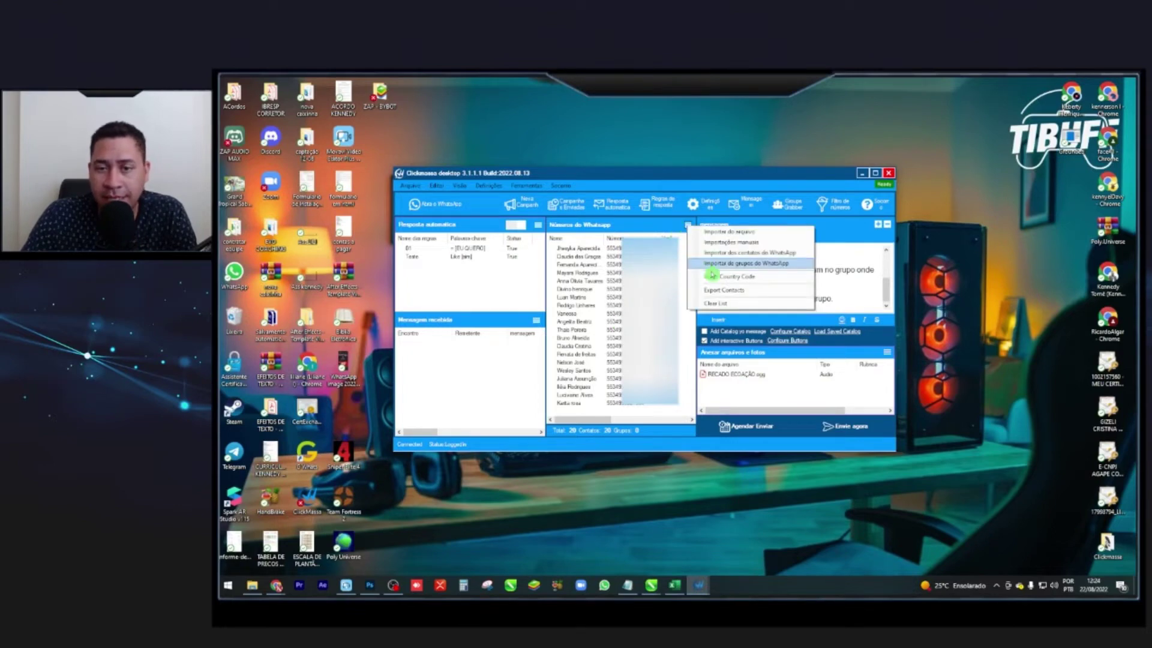
pyautogui.click(733, 306)
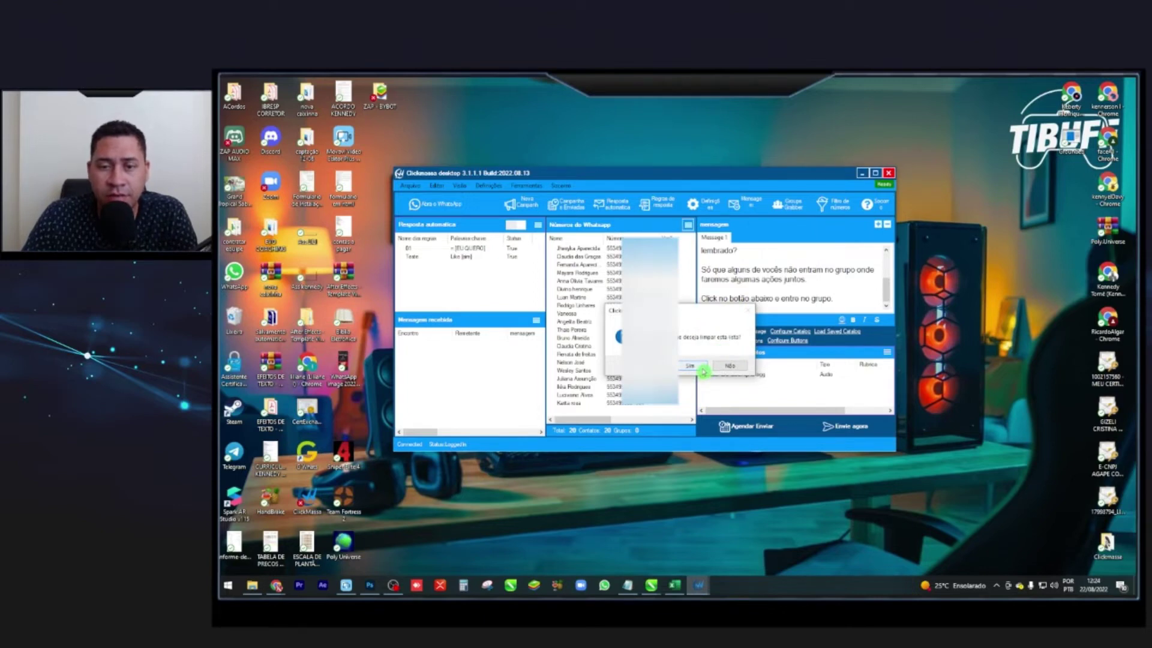
pyautogui.click(690, 366)
# Import a single contact manually, entering the contact's name and phone number, and check the message's opening lines
pyautogui.click(689, 226)
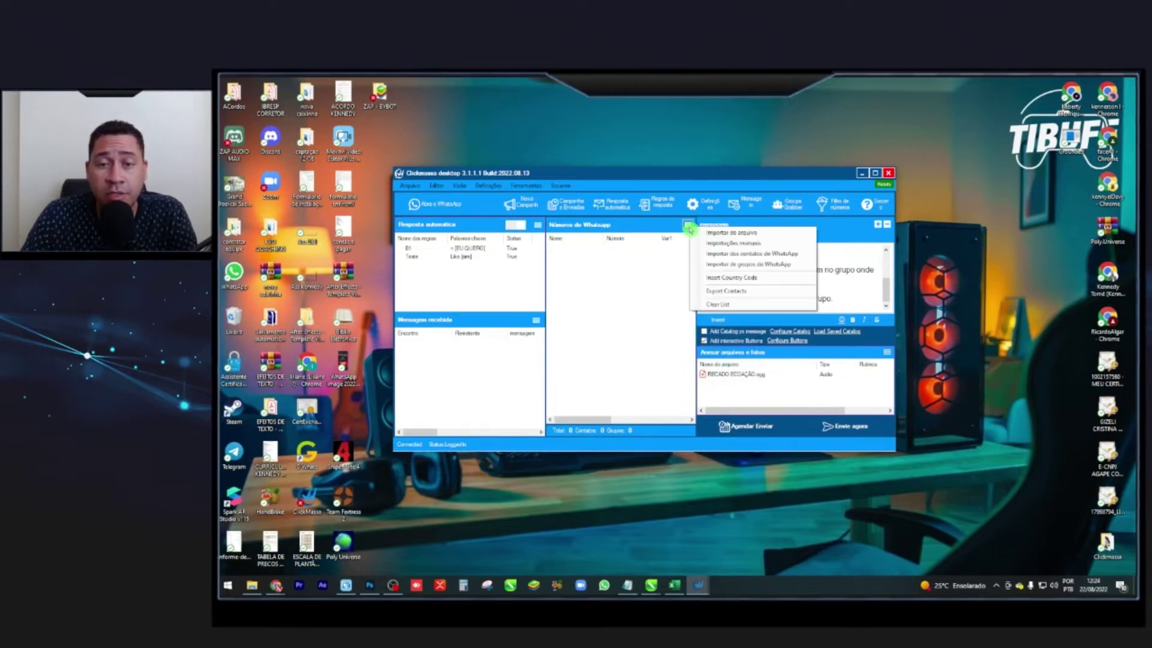
pyautogui.click(735, 243)
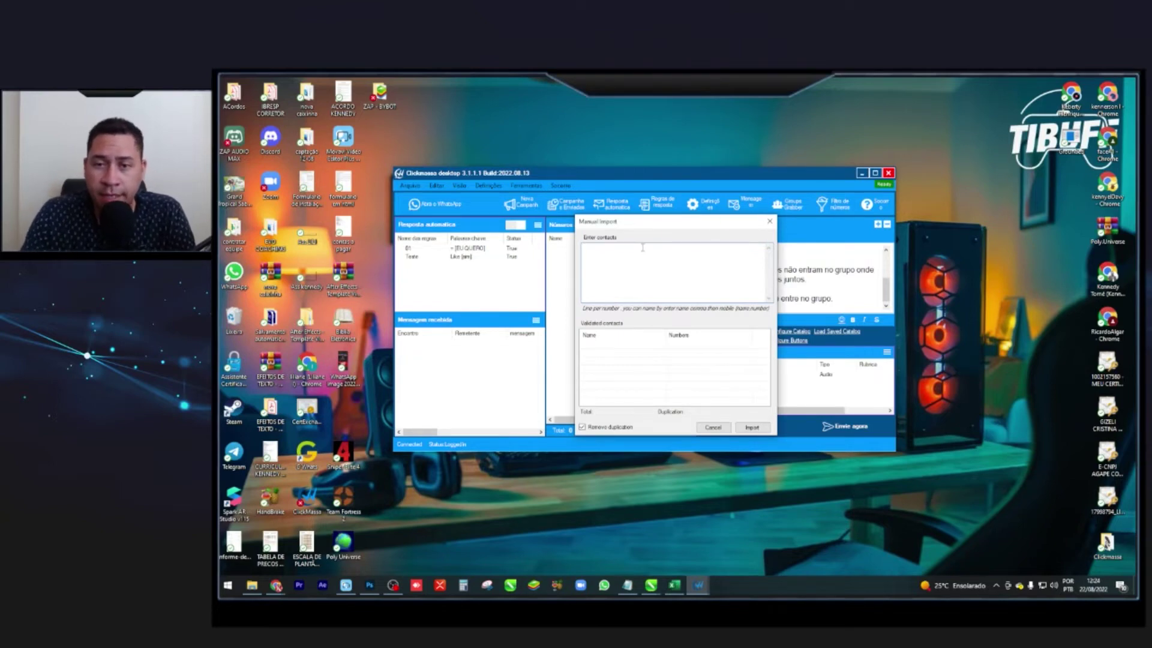
pyautogui.hotkey('ctrl', 'v')
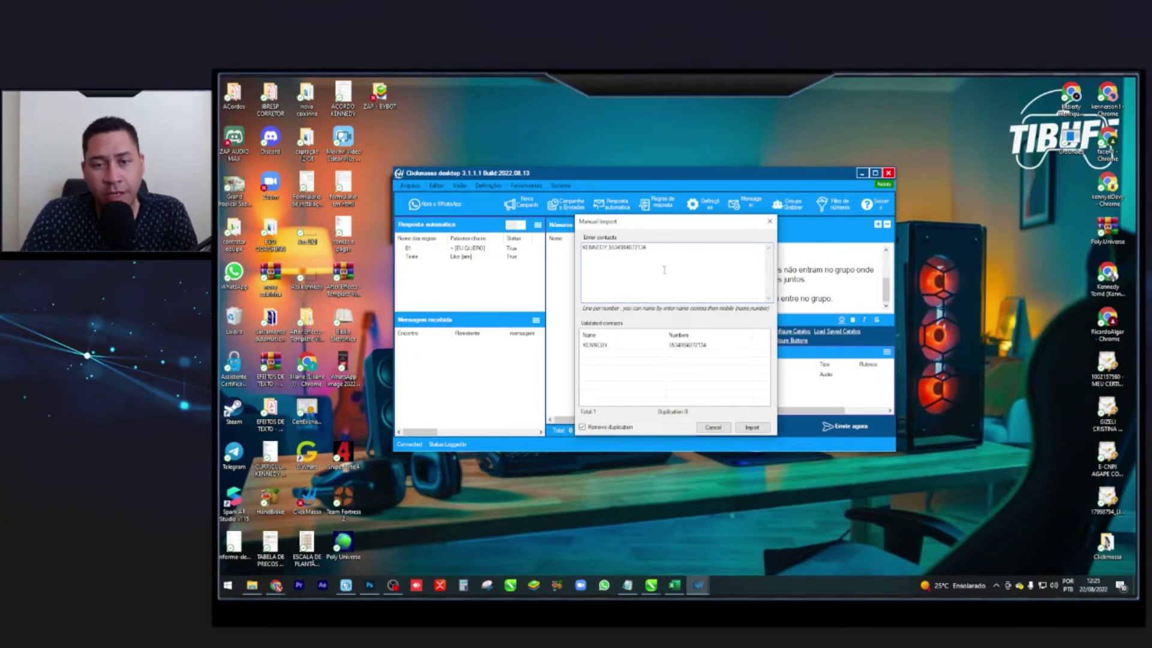
pyautogui.moveTo(683, 248); pyautogui.dragTo(593, 240)
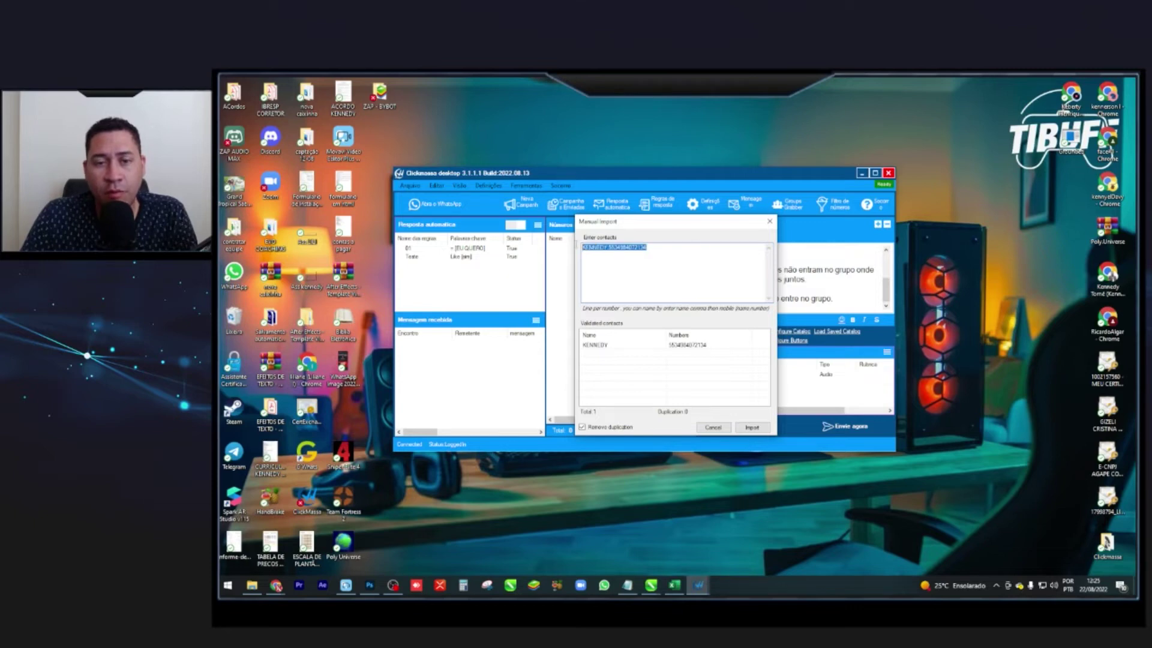
pyautogui.click(646, 280)
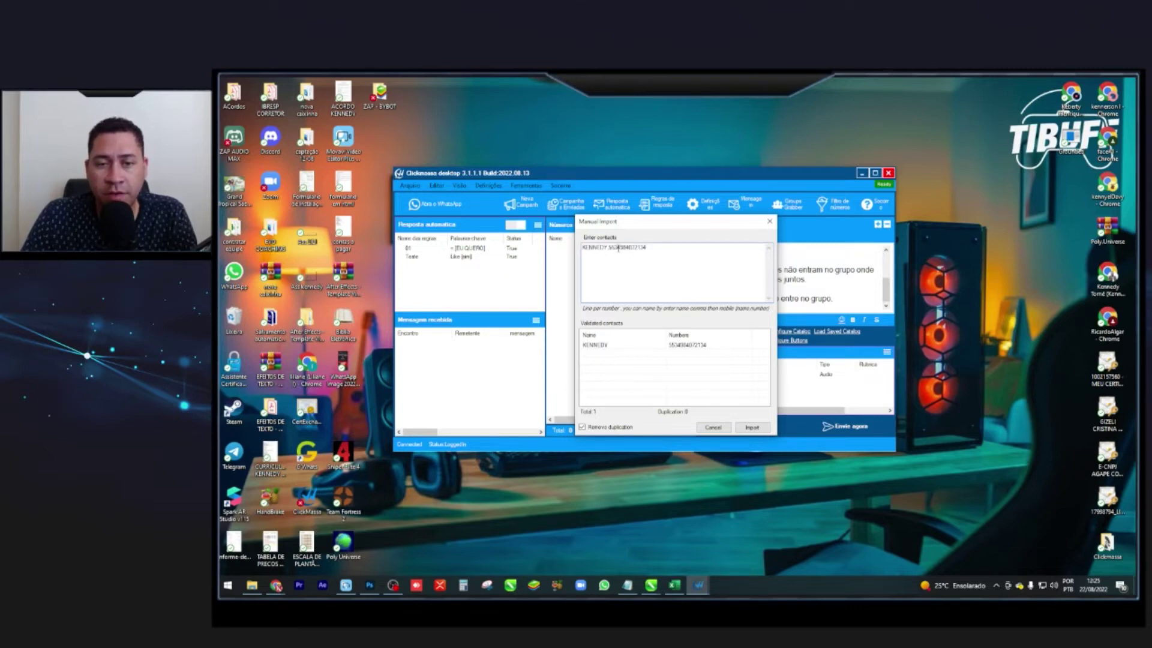
pyautogui.click(602, 347)
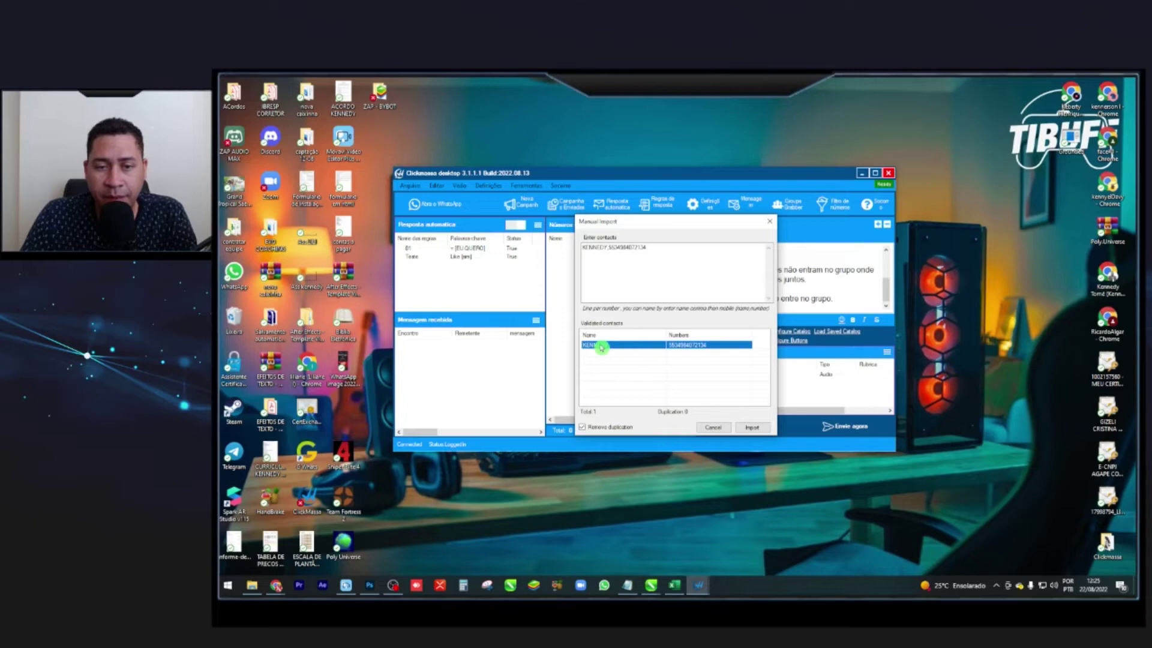
pyautogui.click(764, 427)
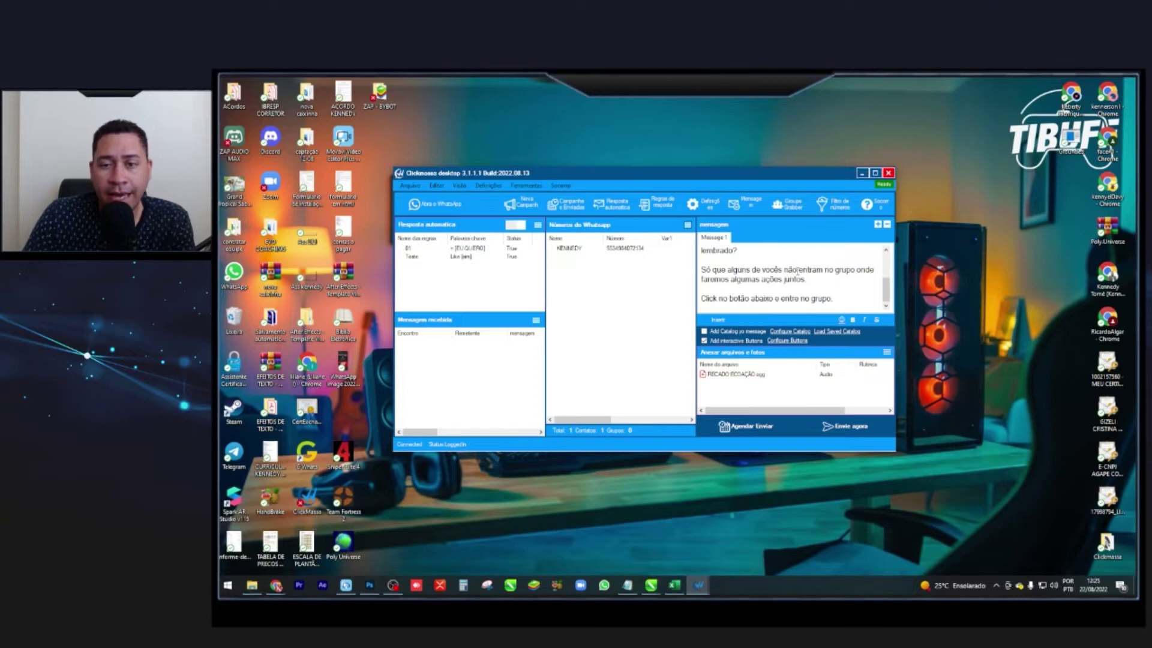
pyautogui.scroll(5, 797, 271)
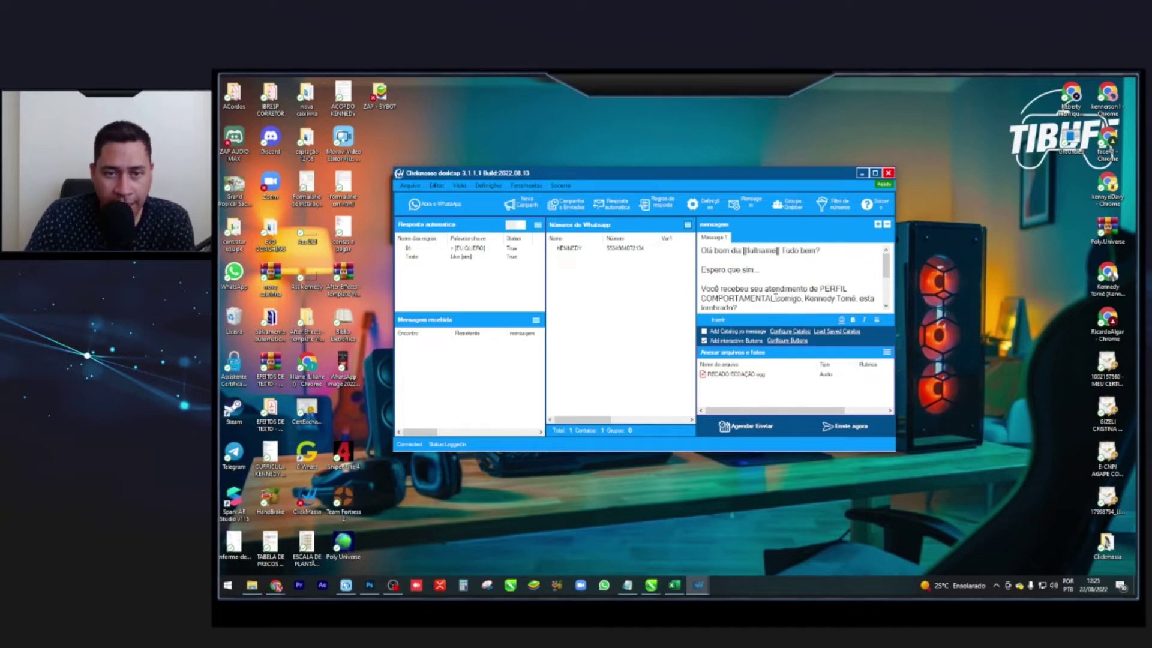
# Send the campaign immediately using the Modo cego sending mode, and close the sending report once the message is sent
pyautogui.click(875, 436)
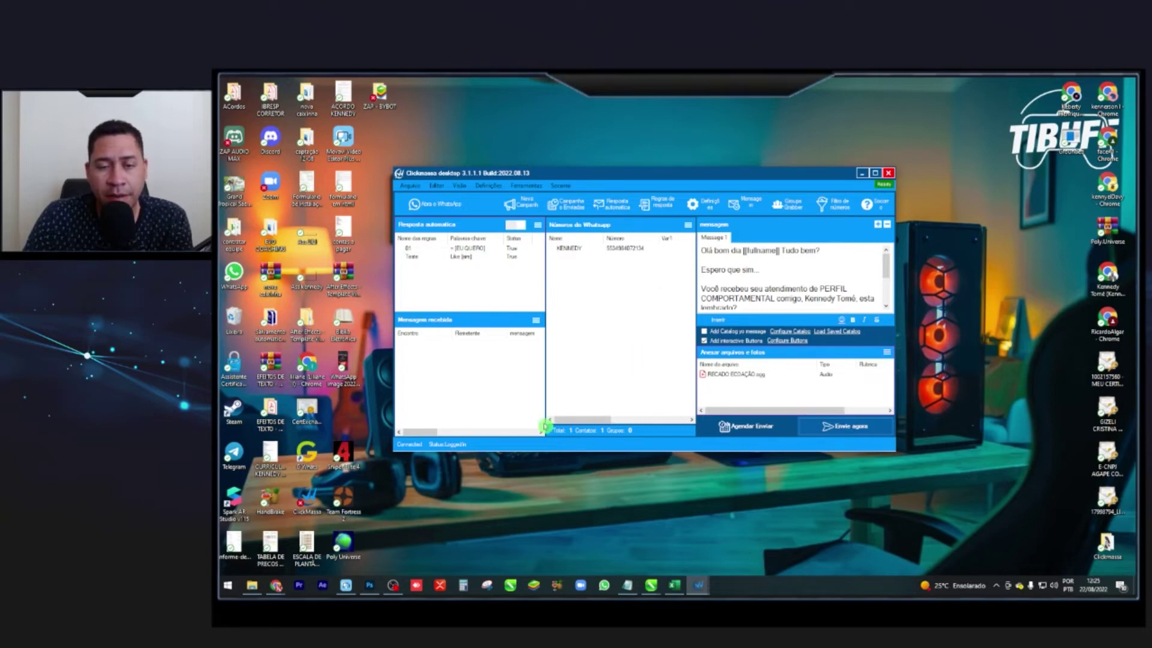
pyautogui.click(577, 335)
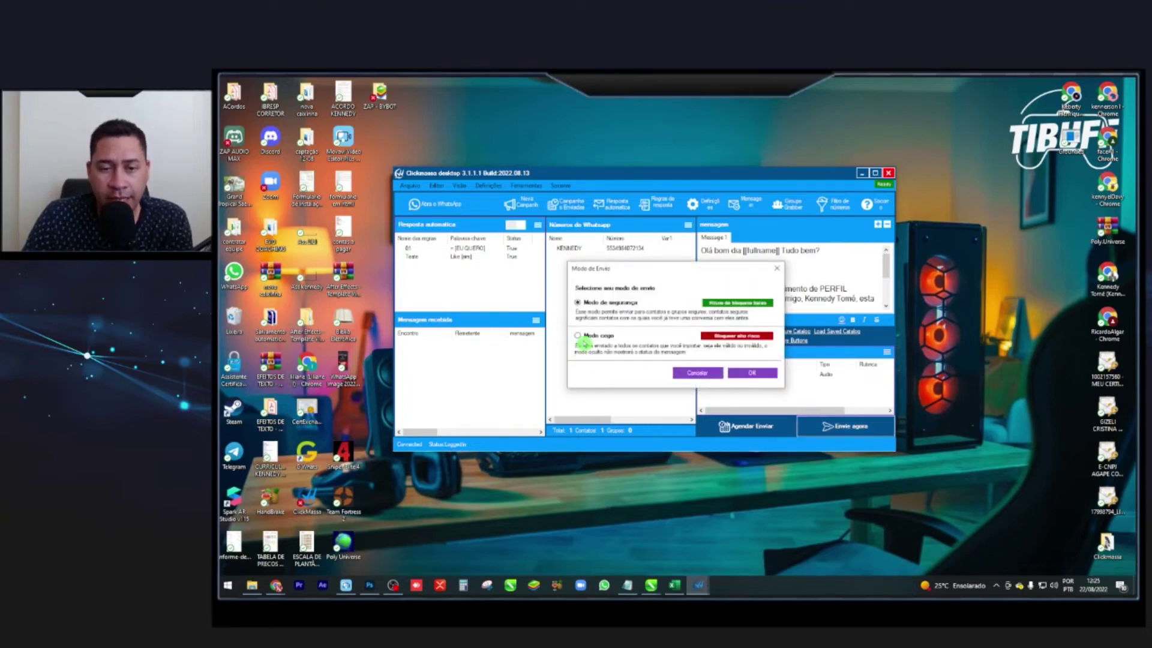
pyautogui.click(769, 378)
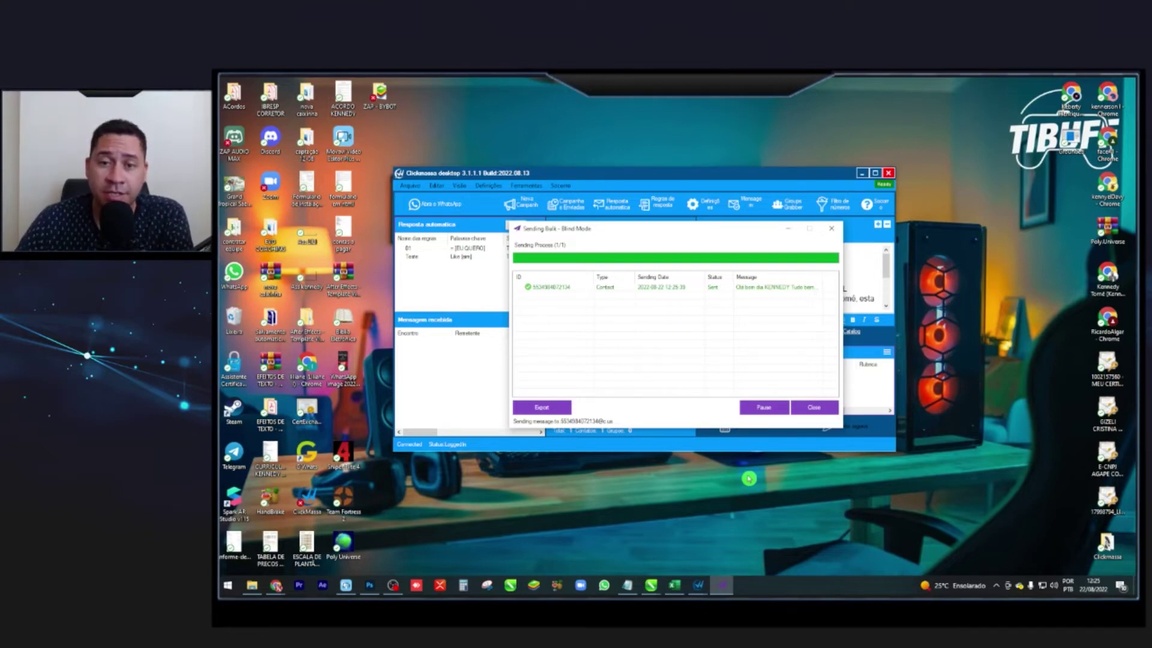
pyautogui.click(813, 407)
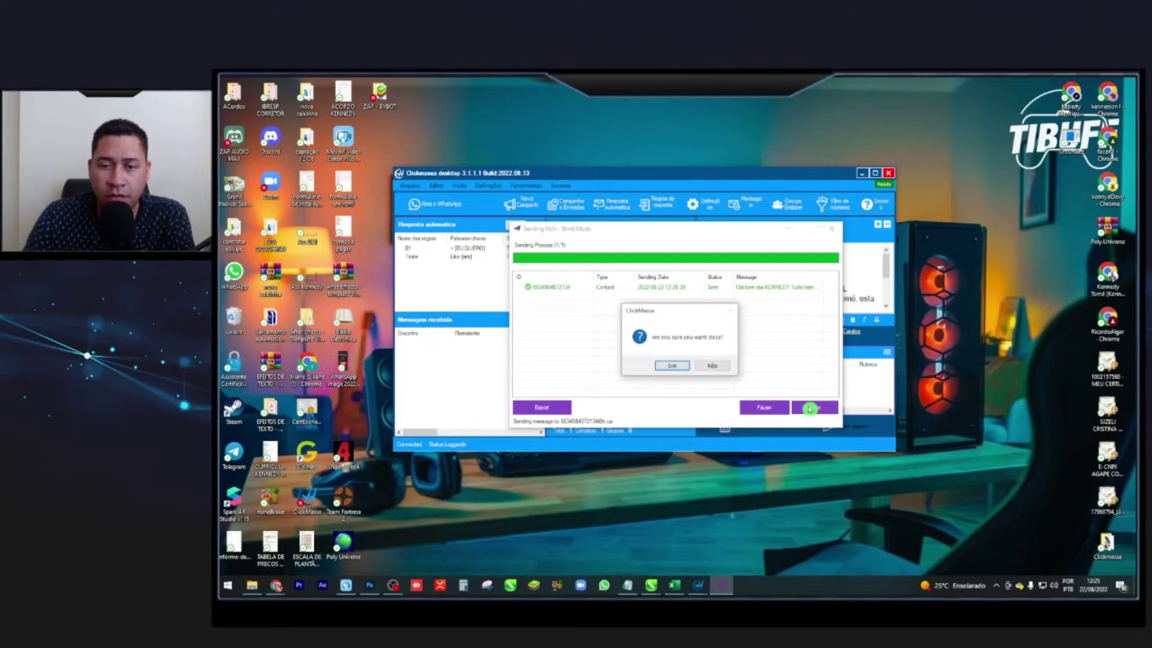
pyautogui.click(684, 366)
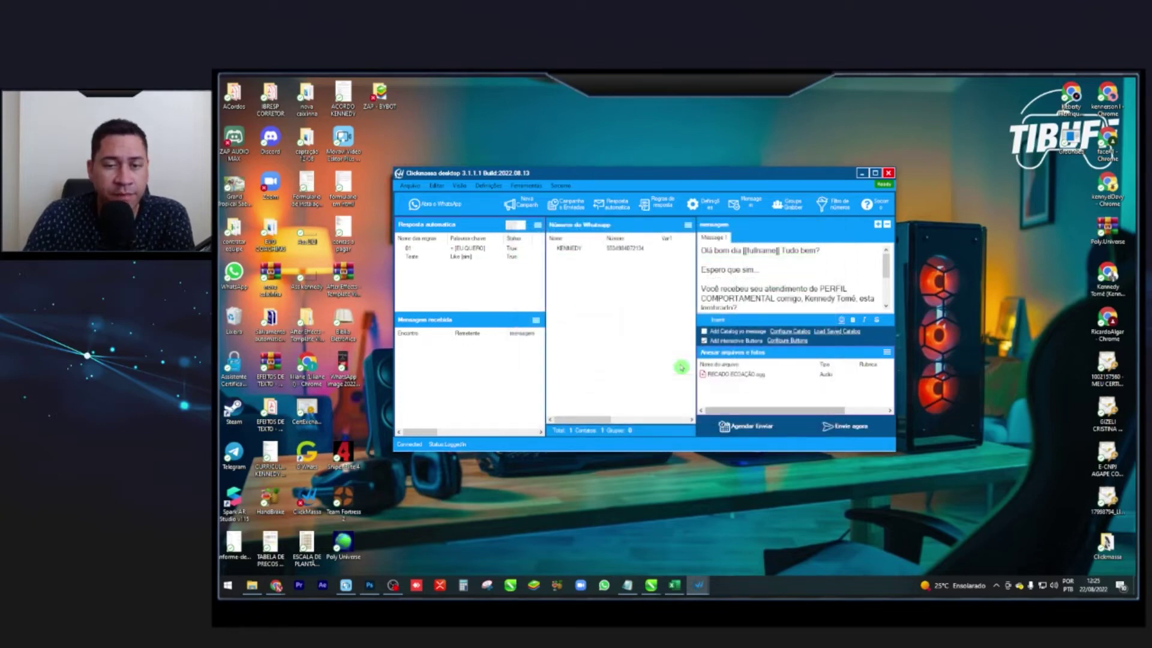
# Open WhatsApp, dismiss the campaign notice, and check the personalised greeting delivered in the test contact's chat
pyautogui.click(438, 208)
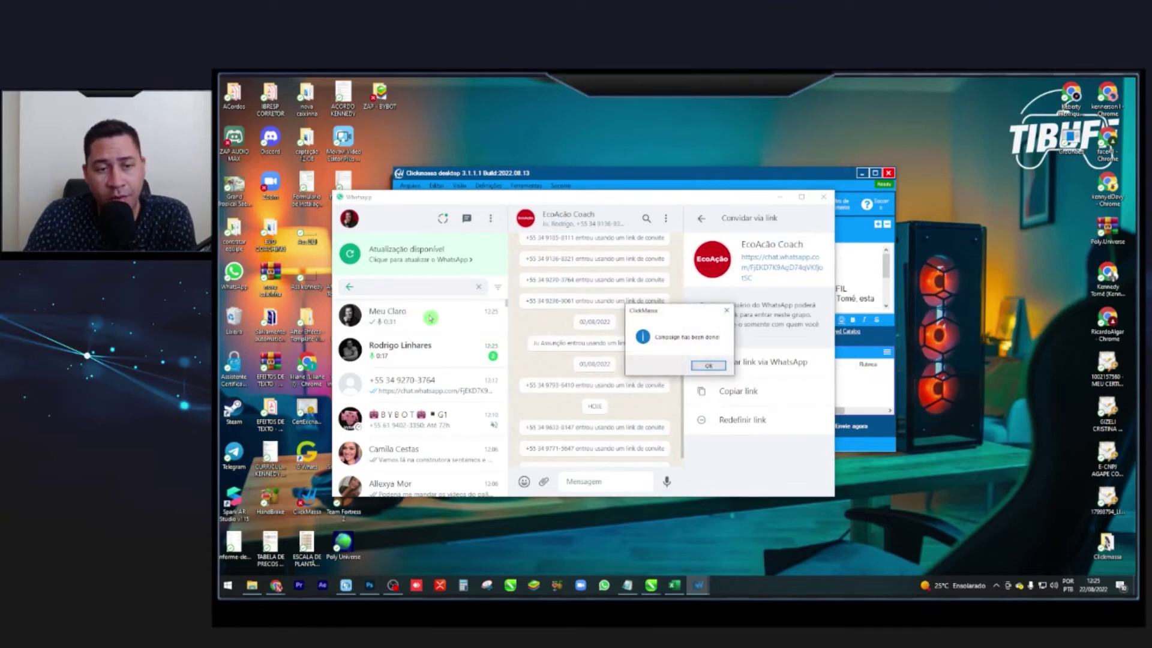
pyautogui.click(717, 367)
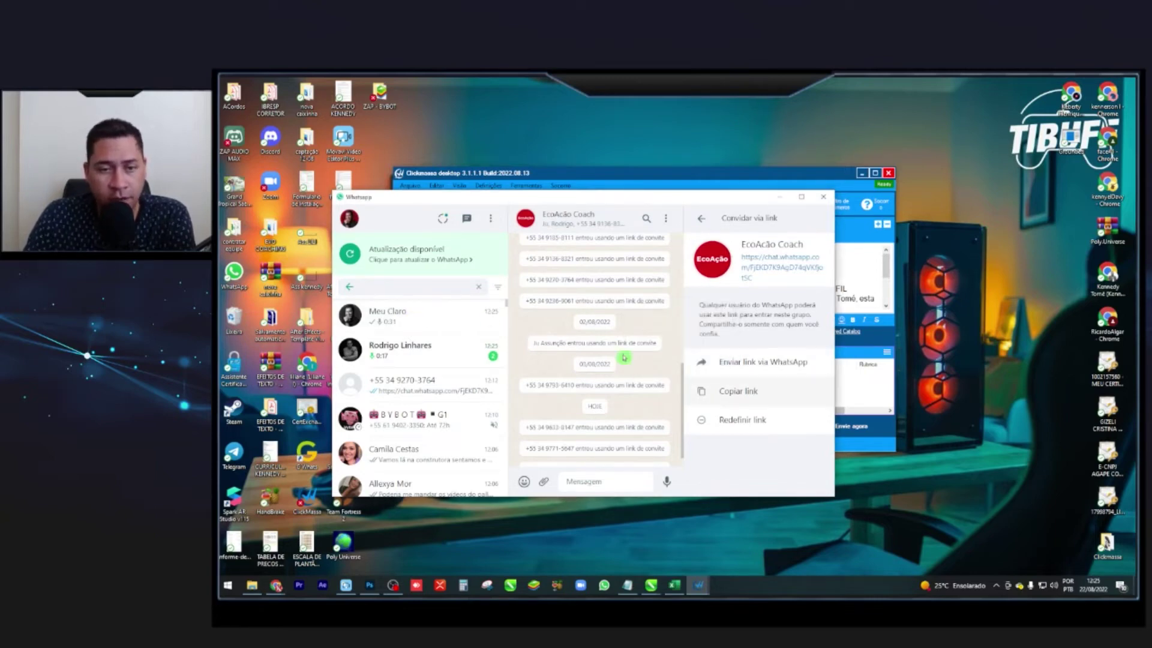
pyautogui.click(413, 319)
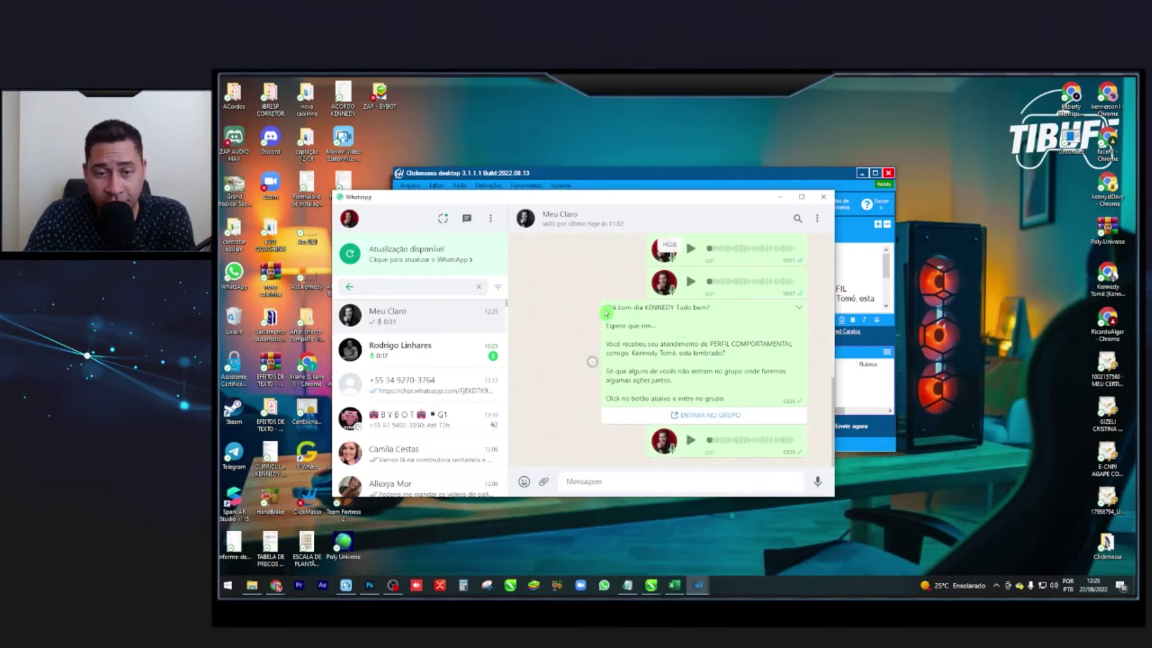
pyautogui.moveTo(607, 307); pyautogui.dragTo(727, 309)
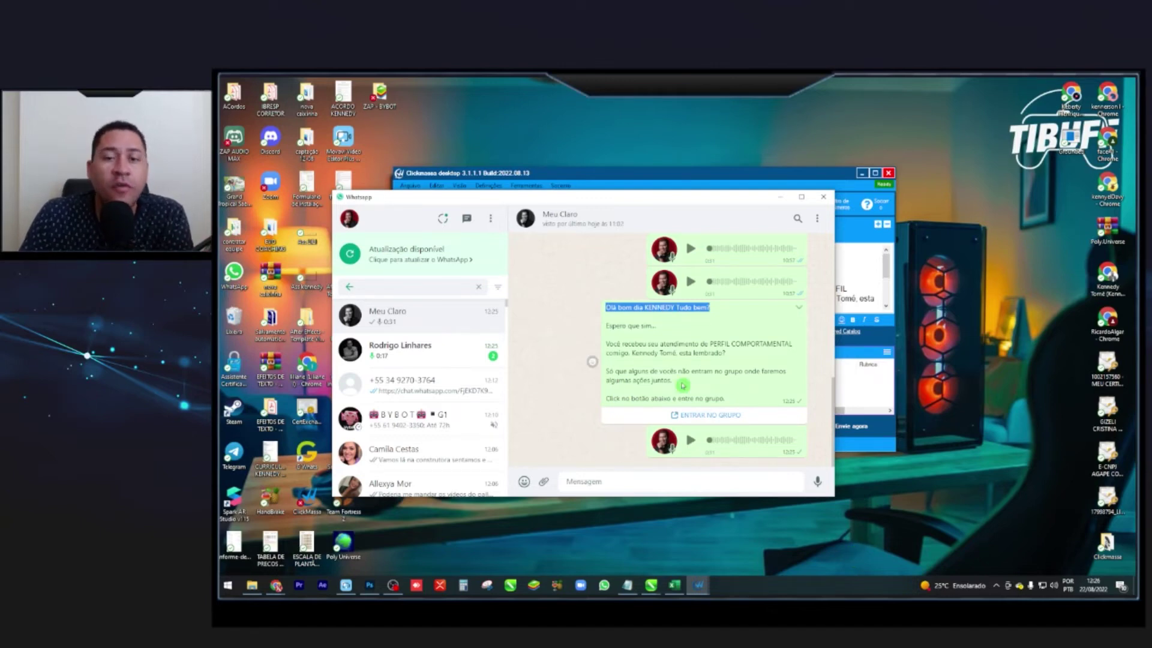
# Test the delivered ENTRAR NO GRUPO button by following its group link, and minimise WhatsApp
pyautogui.click(703, 418)
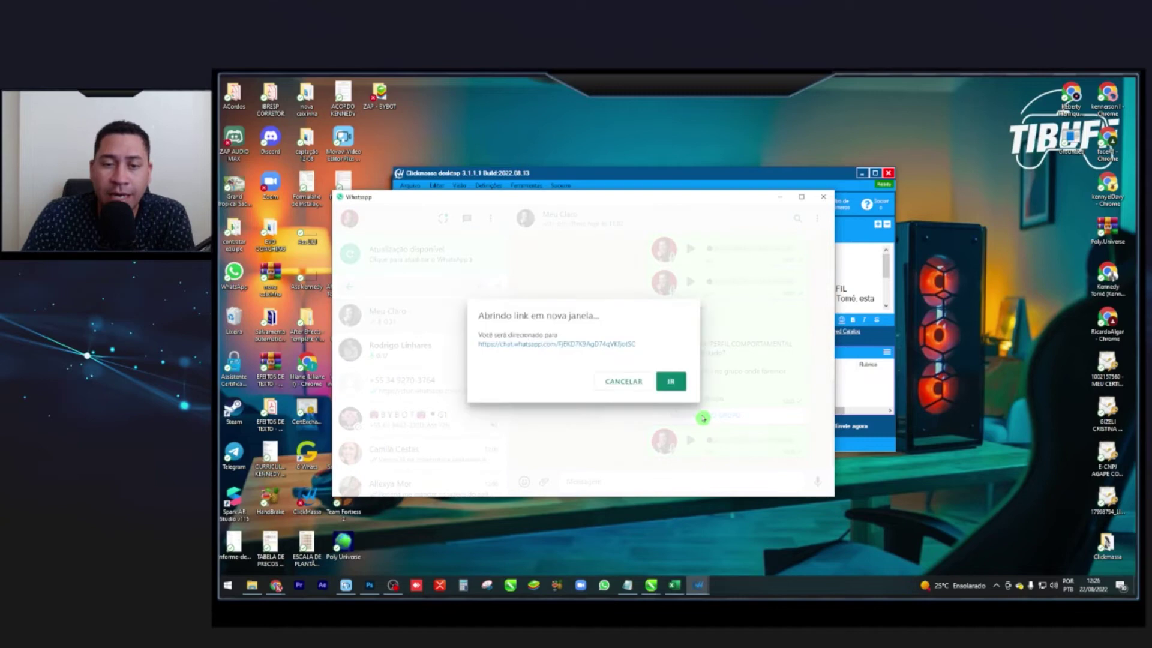
pyautogui.click(679, 387)
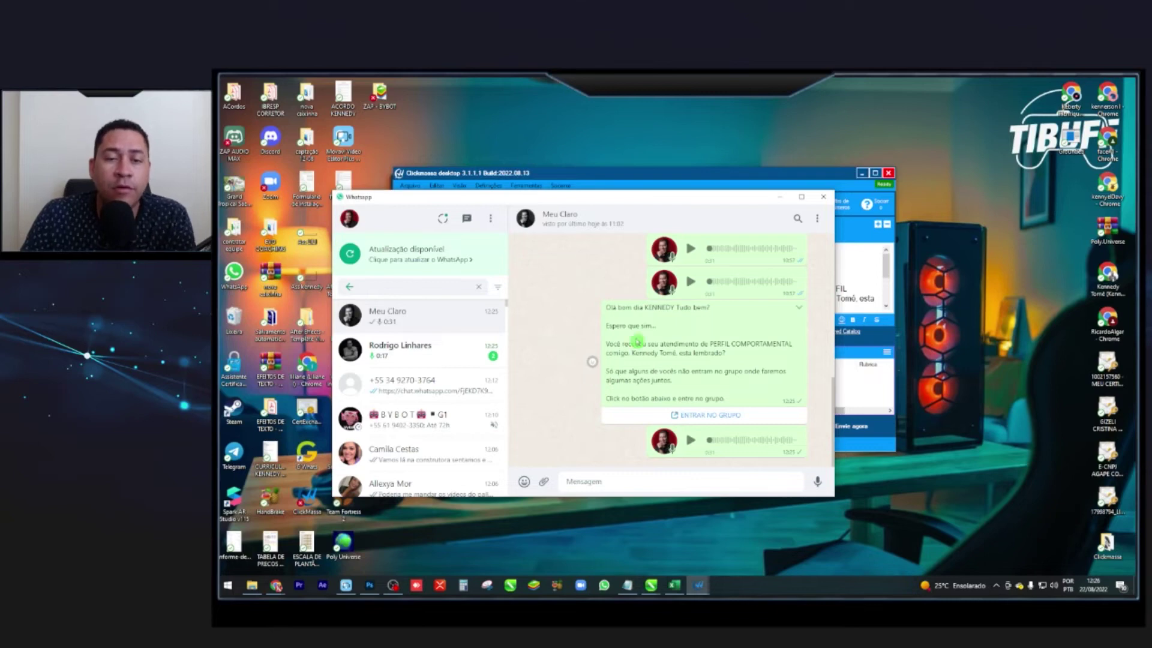
pyautogui.click(777, 202)
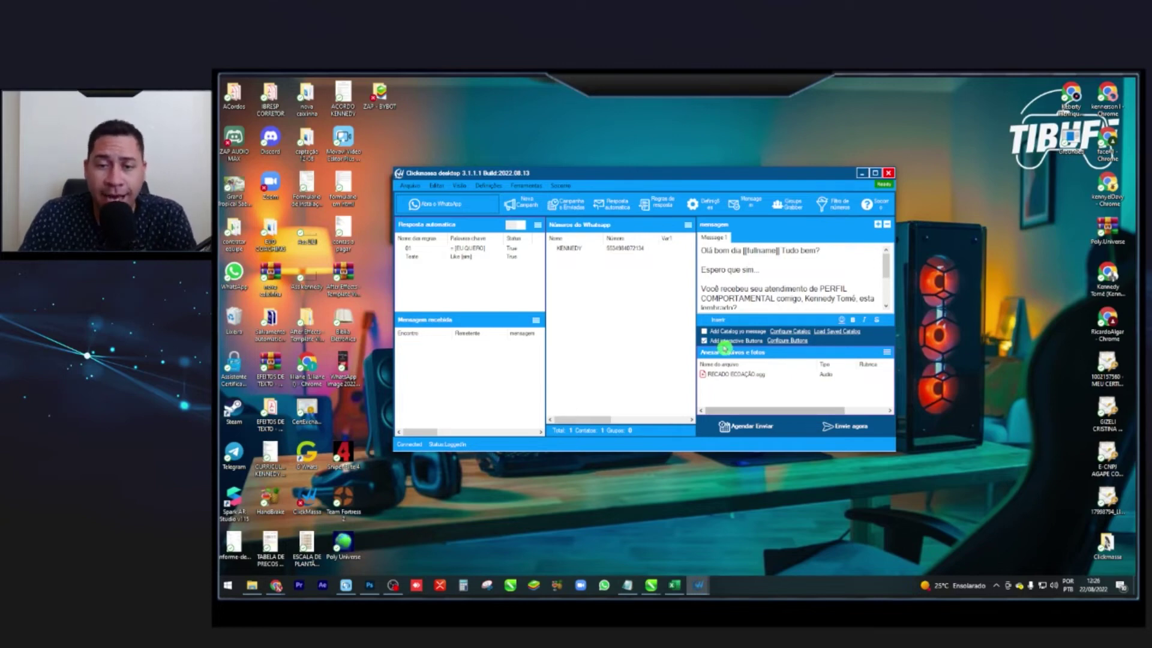
# Delete the body of the campaign message, keeping only the greeting line "Olá bom dia [[fullname]] Tudo bem?"
pyautogui.click(887, 352)
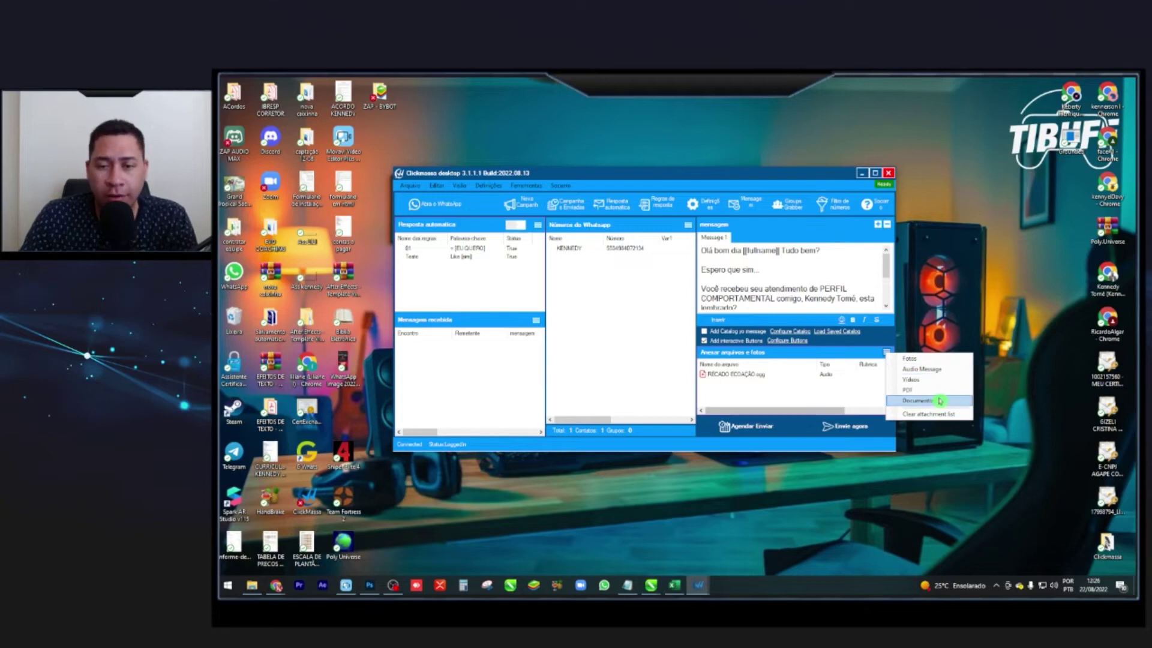
pyautogui.click(771, 401)
pyautogui.click(802, 260)
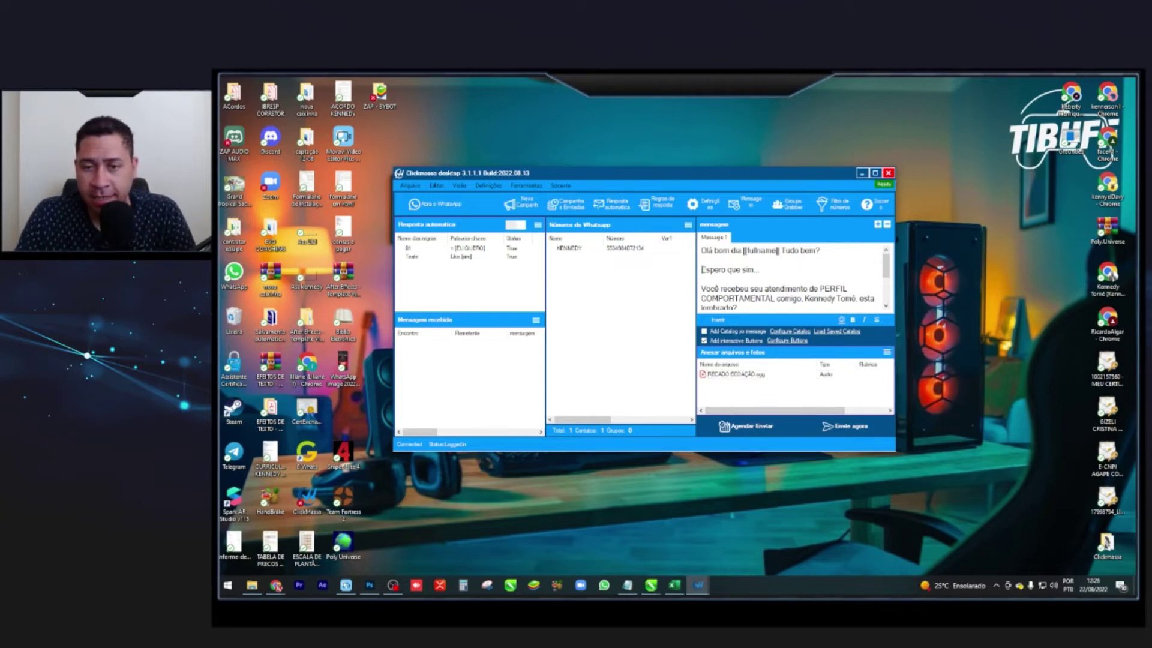
pyautogui.hotkey('ctrl', 'a')
pyautogui.press('Delete')
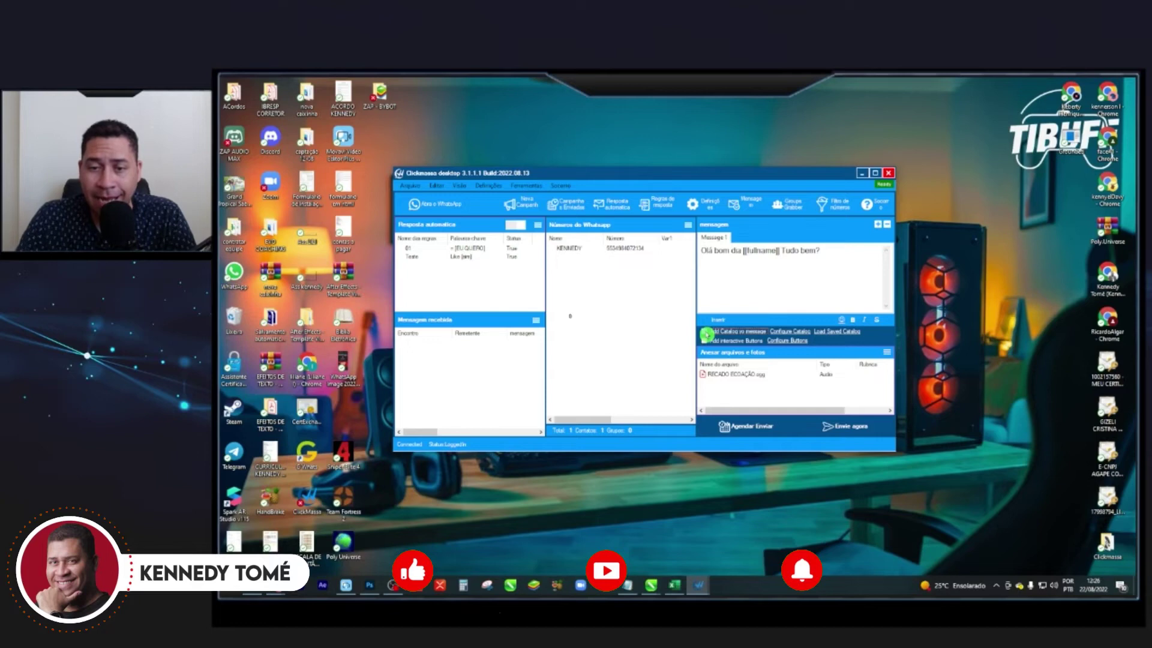
# Start configuring a message catalog titled CARDAPIO with the subtitle "escolha o que vc quer!"
pyautogui.click(792, 332)
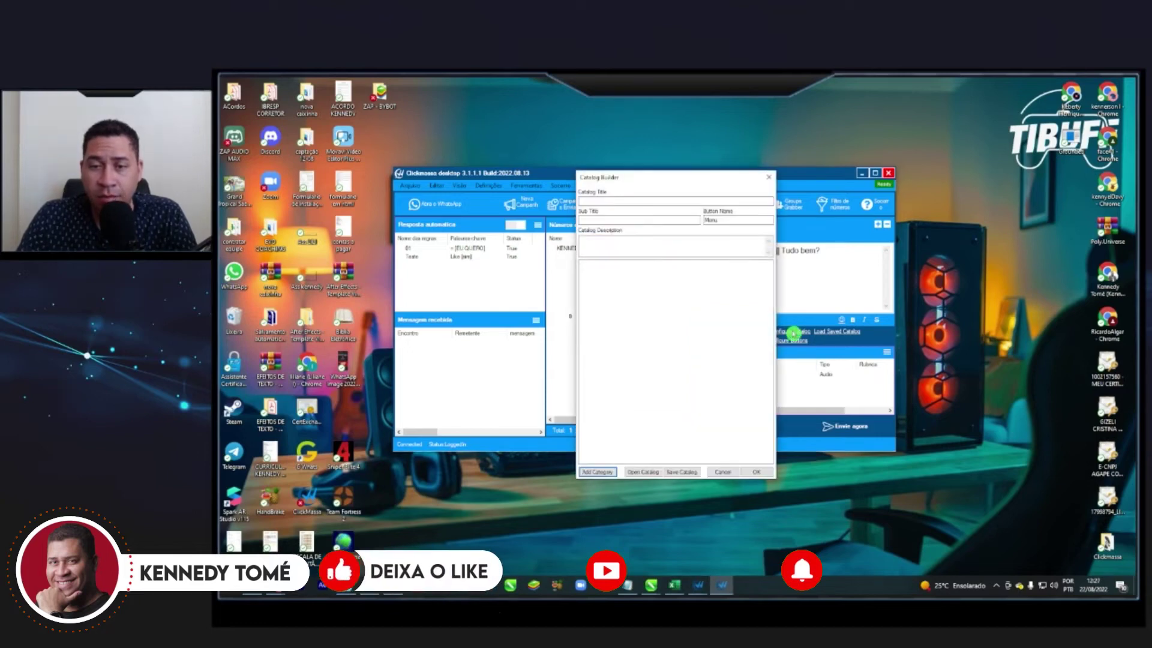
pyautogui.click(628, 205)
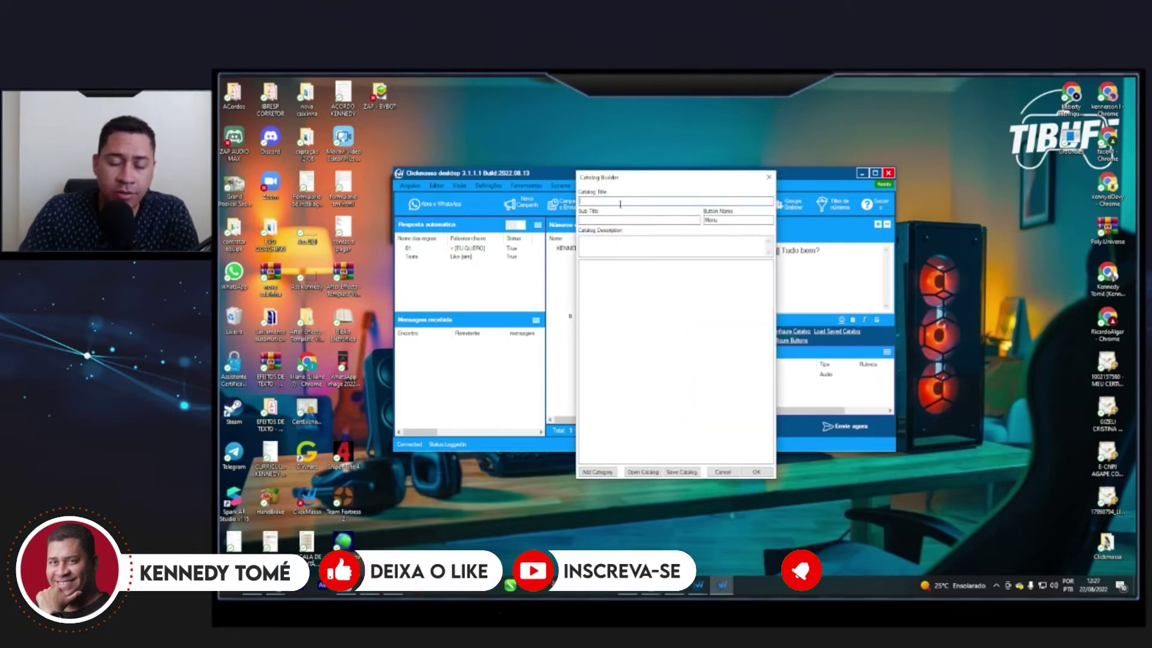
pyautogui.write('CARDAPIO')
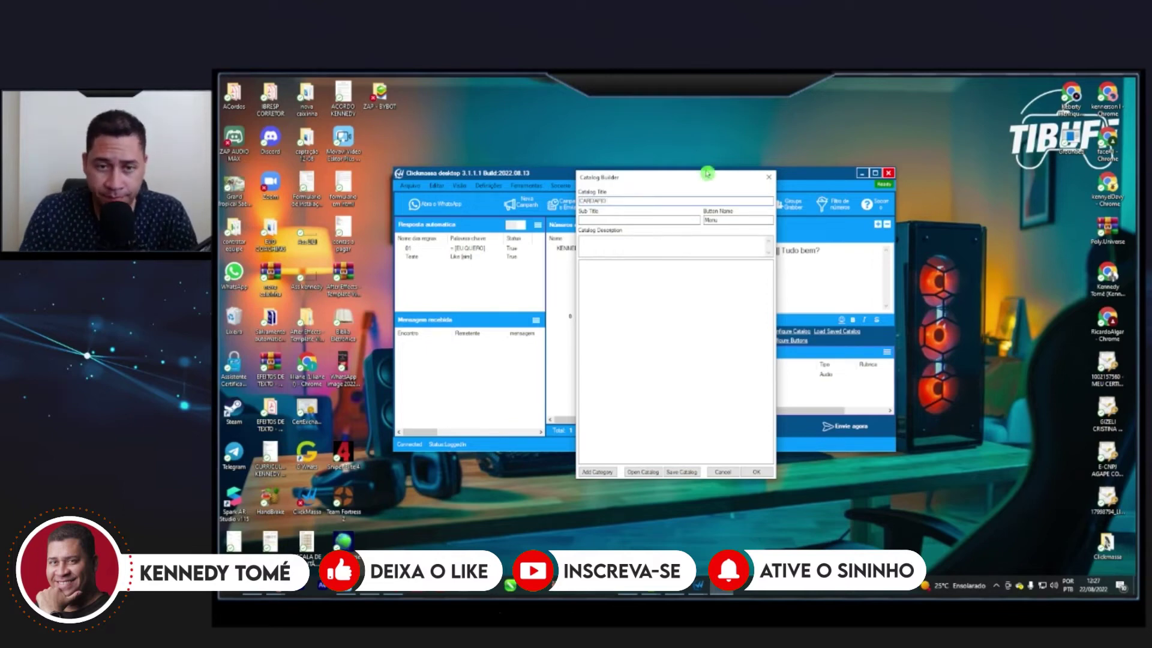
pyautogui.click(673, 221)
pyautogui.write('e')
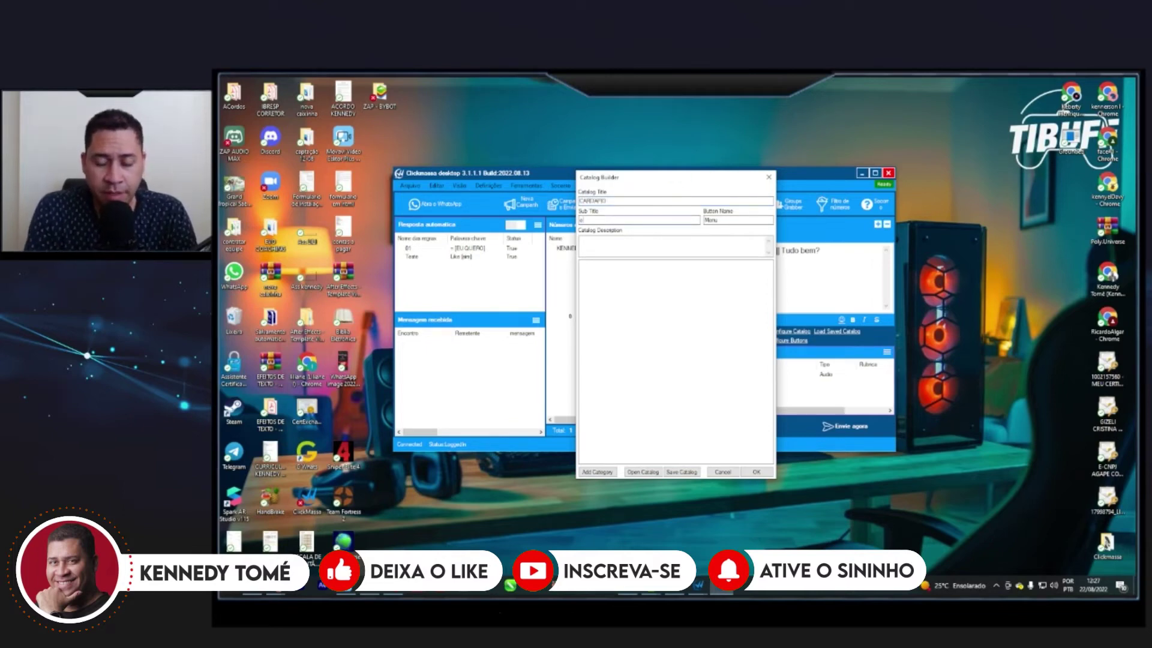
pyautogui.write('scolha o que vc quer!')
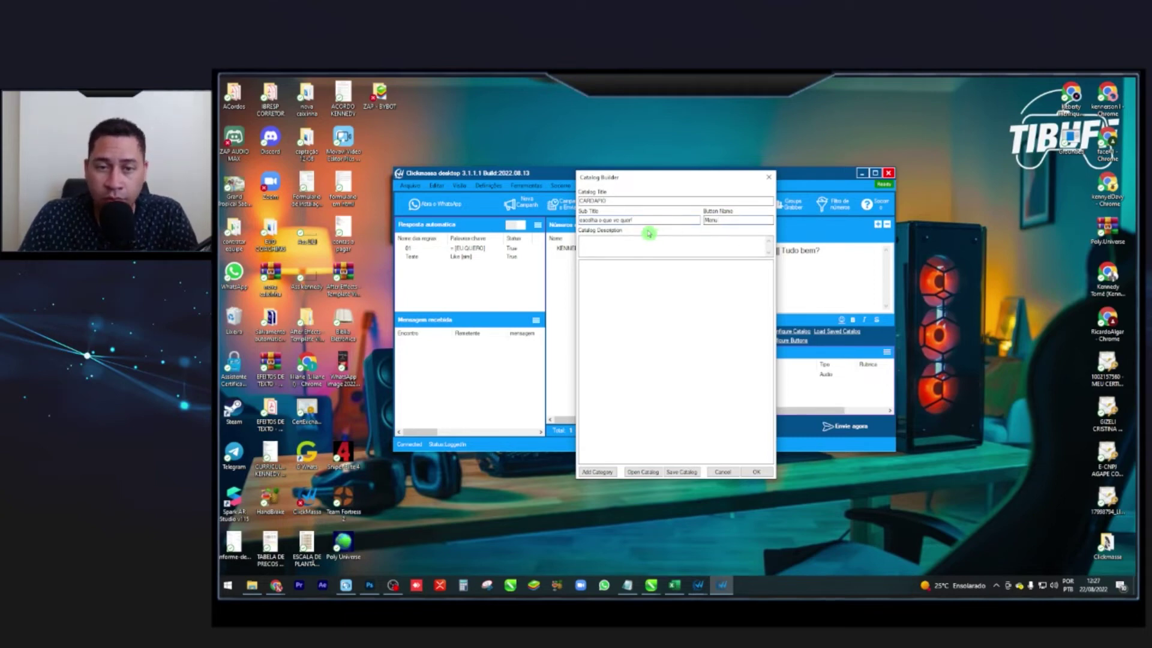
# Move the subtitle text to the catalog description, set the subtitle to DO DIA, and add Café da Manhã with priced items Pão com manteiga and Café com Leite
pyautogui.click(630, 251)
pyautogui.moveTo(643, 220); pyautogui.dragTo(573, 234)
pyautogui.write('d')
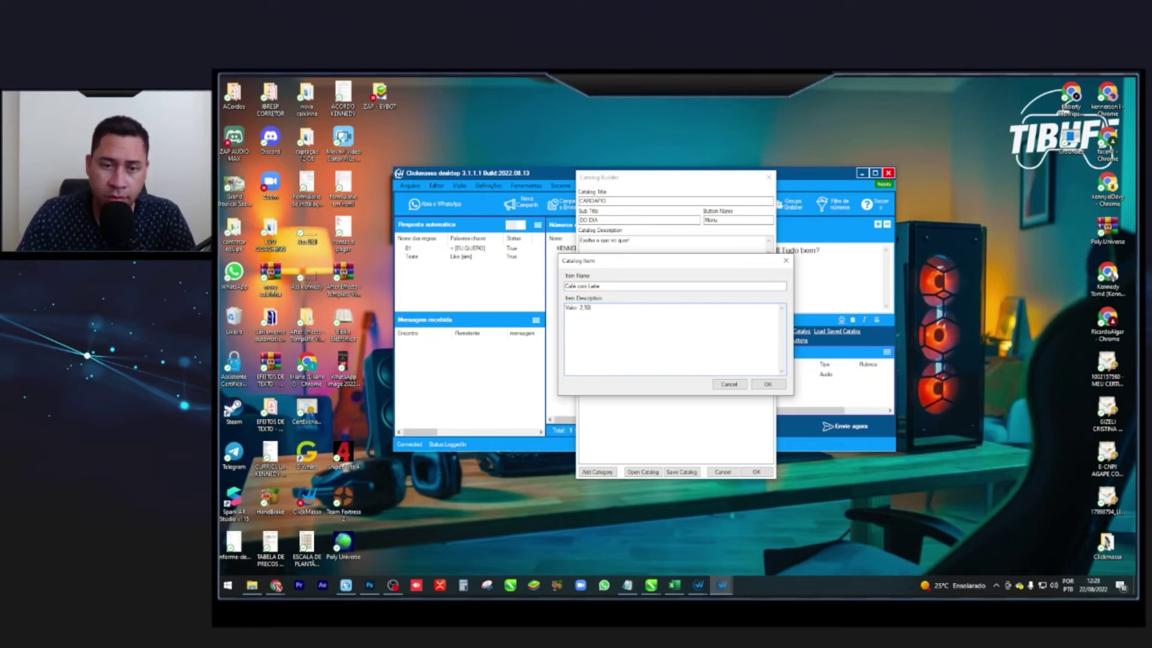
pyautogui.click(767, 384)
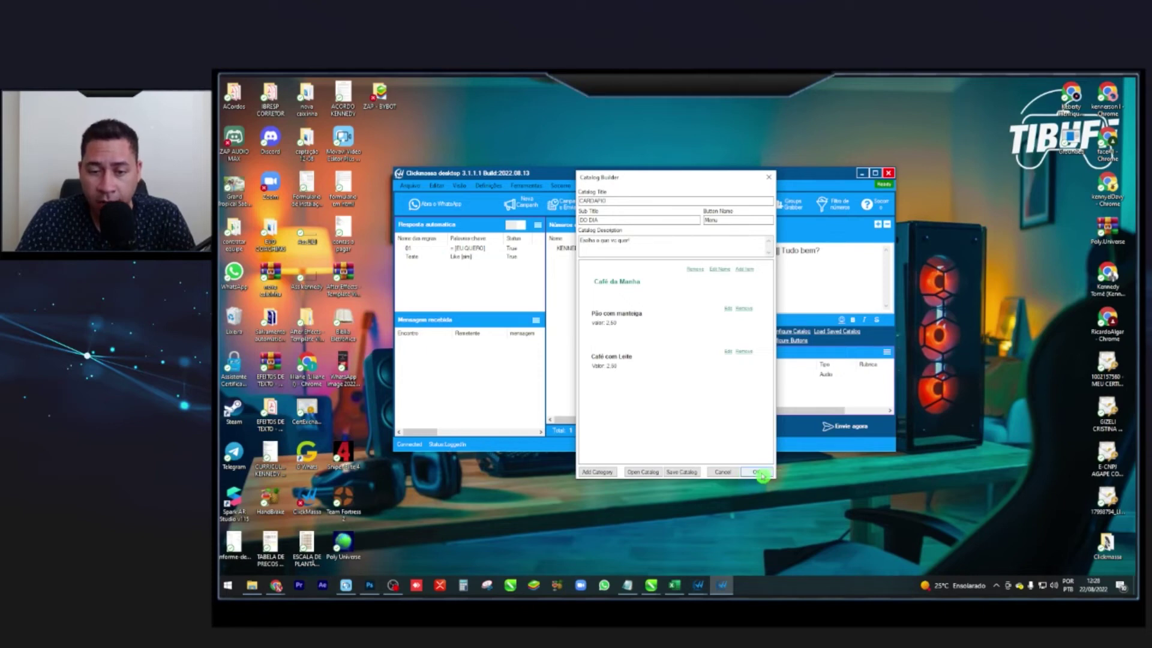
# Cancel saving the catalog to a file and apply it to the campaign message
pyautogui.click(679, 472)
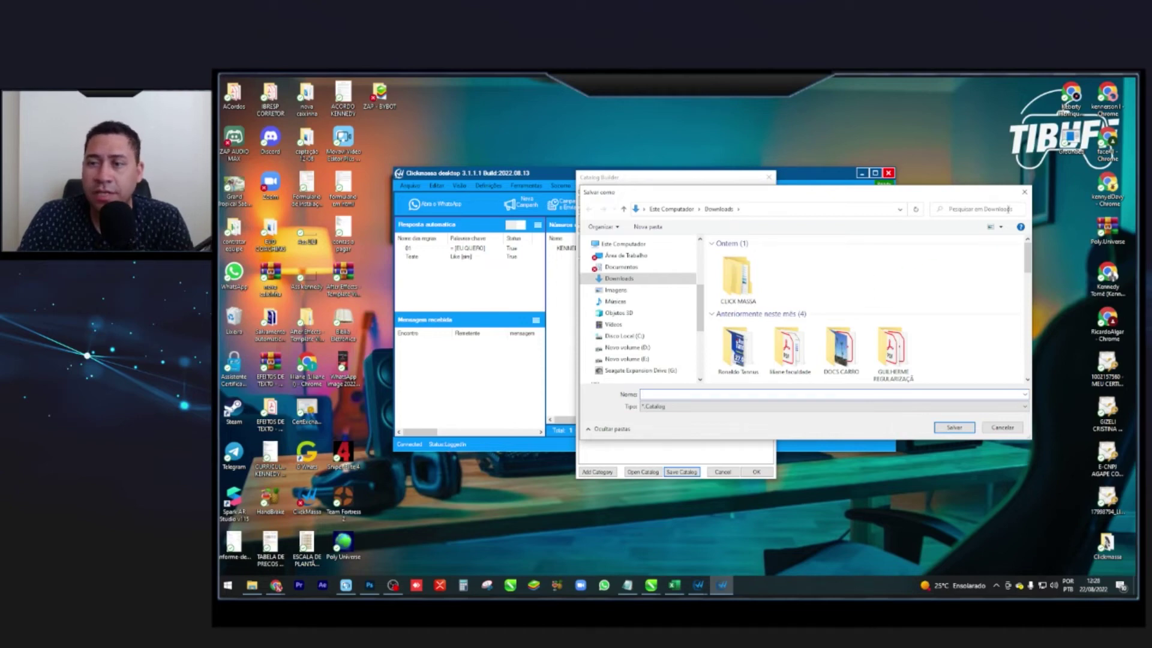
pyautogui.click(1024, 192)
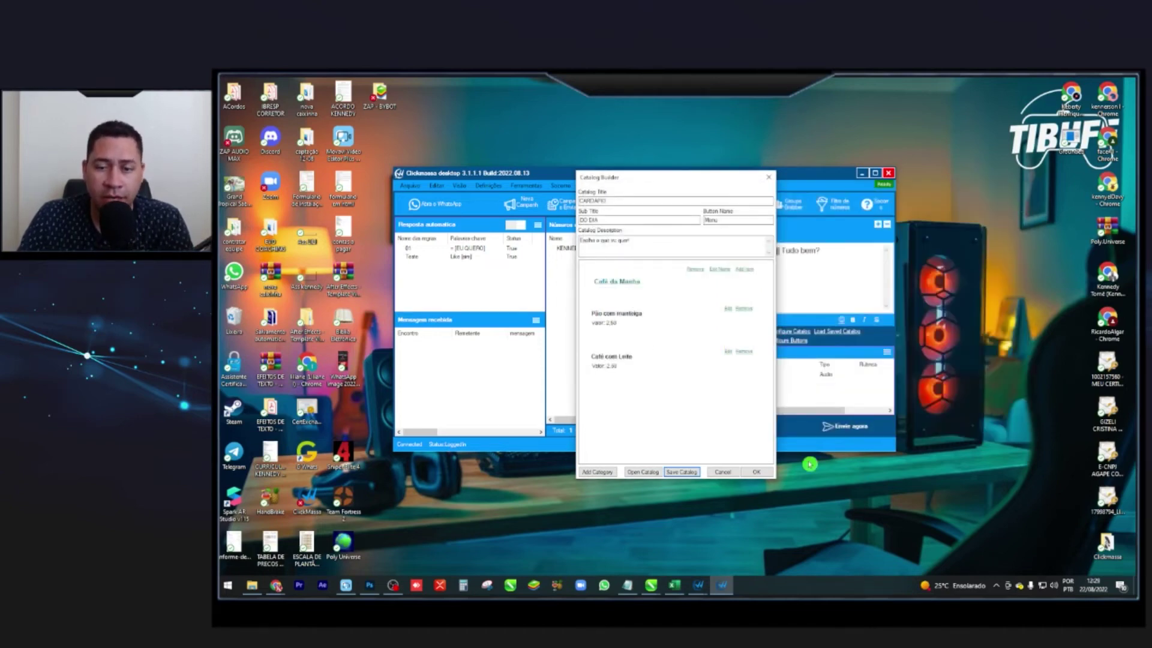
pyautogui.click(757, 471)
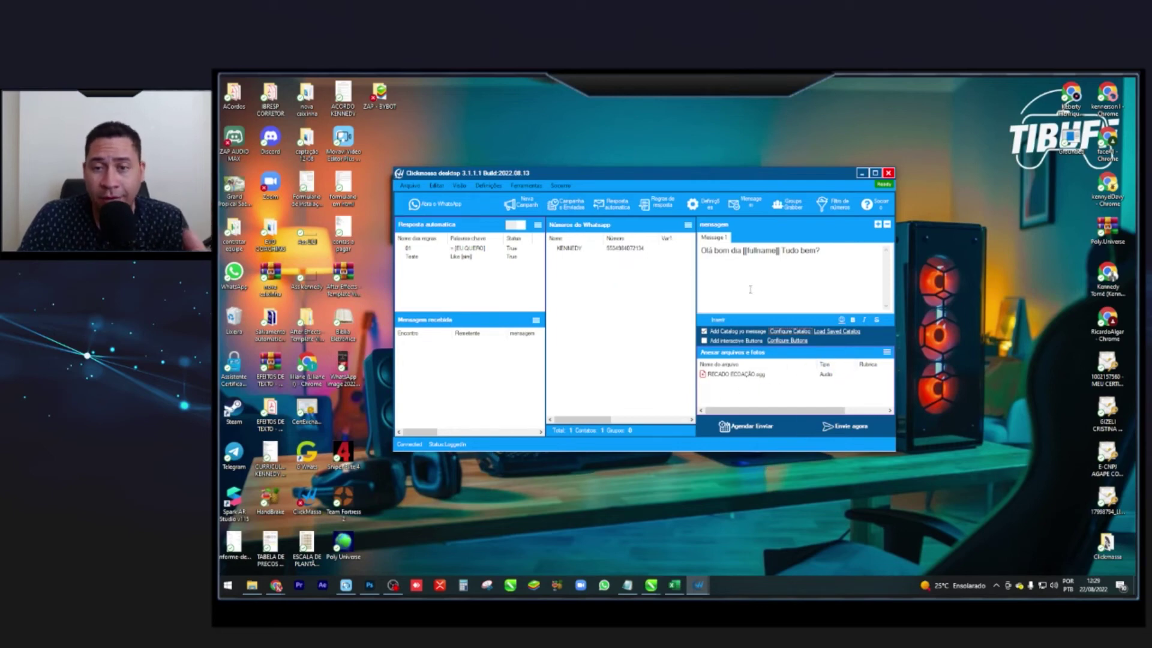
# Remove the audio recording from the campaign's attachment list
pyautogui.press('Return')
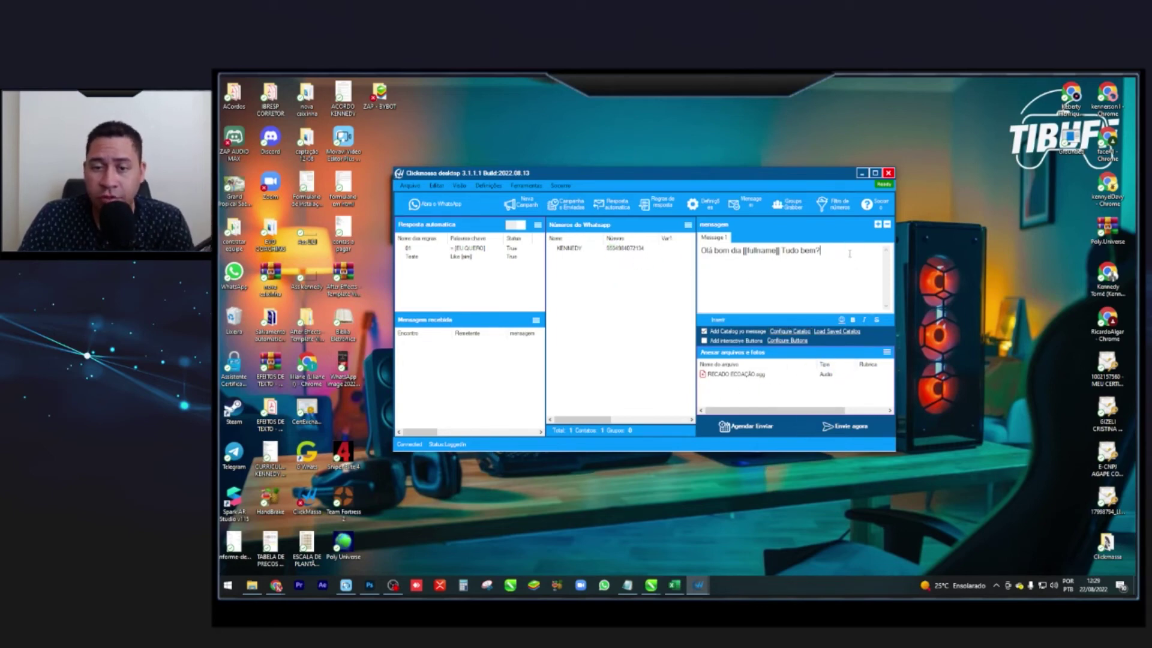
pyautogui.click(736, 378)
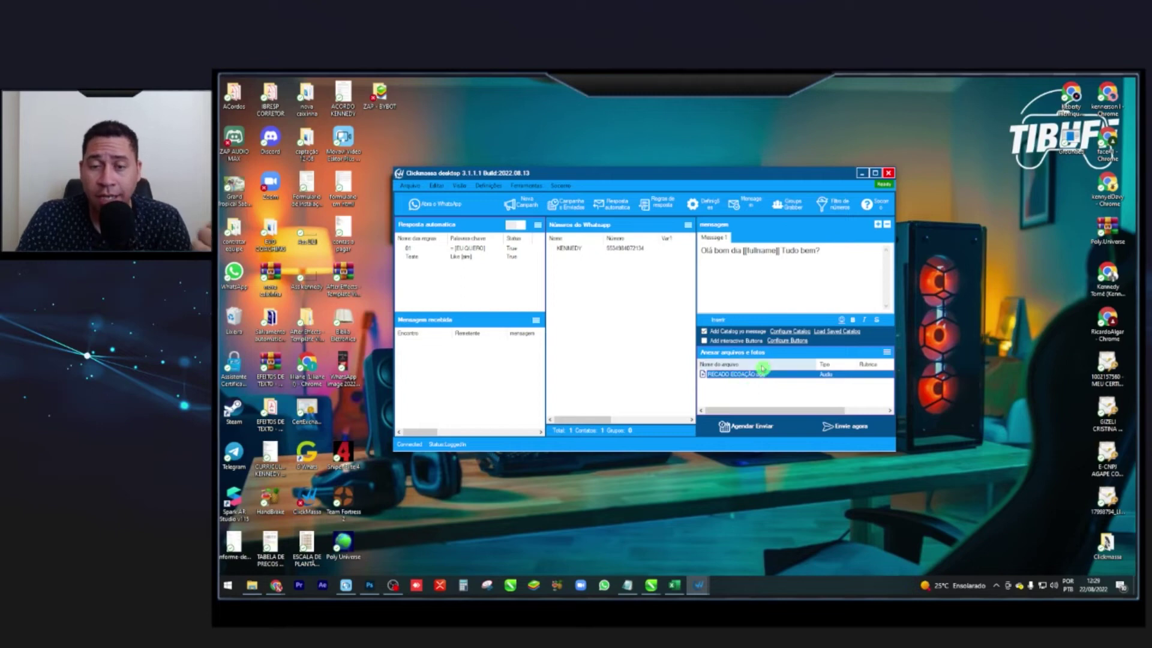
pyautogui.click(735, 374)
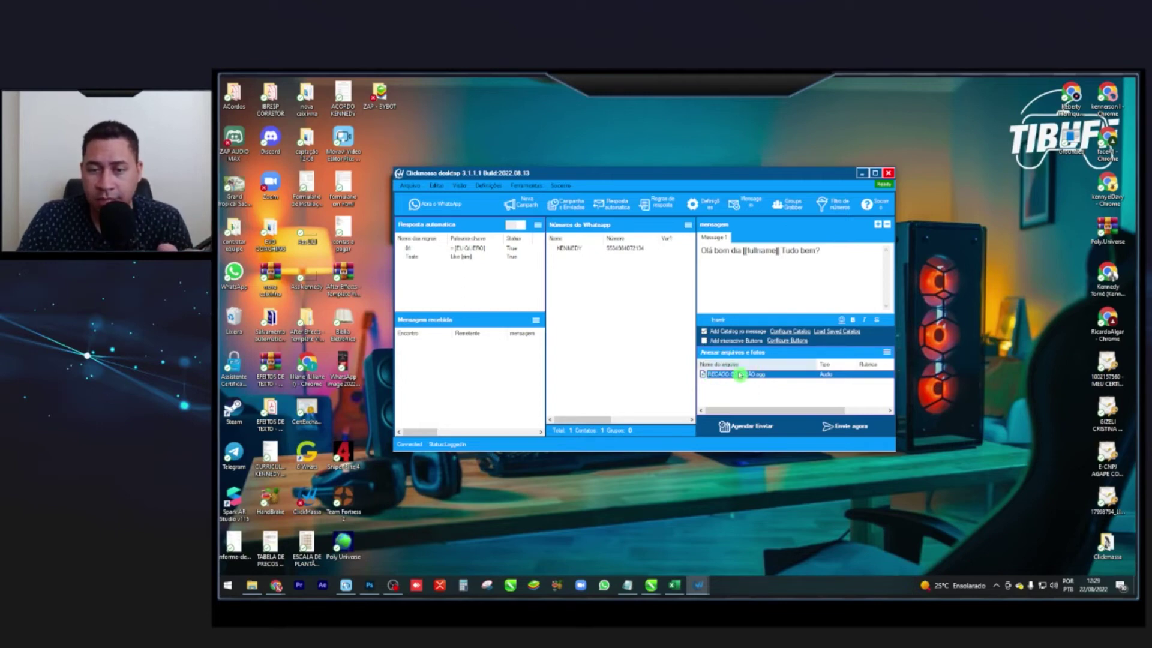
pyautogui.click(887, 355)
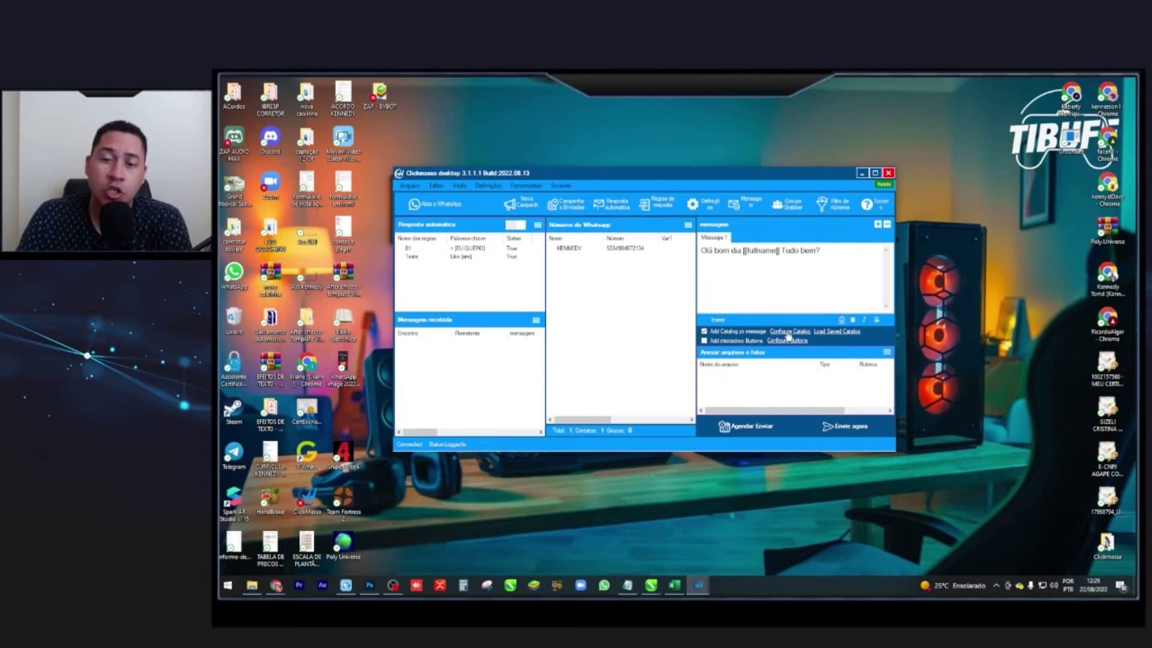
# Send the catalog message immediately in Modo cego, acknowledge the campaign's completion, and close the sending report
pyautogui.click(859, 427)
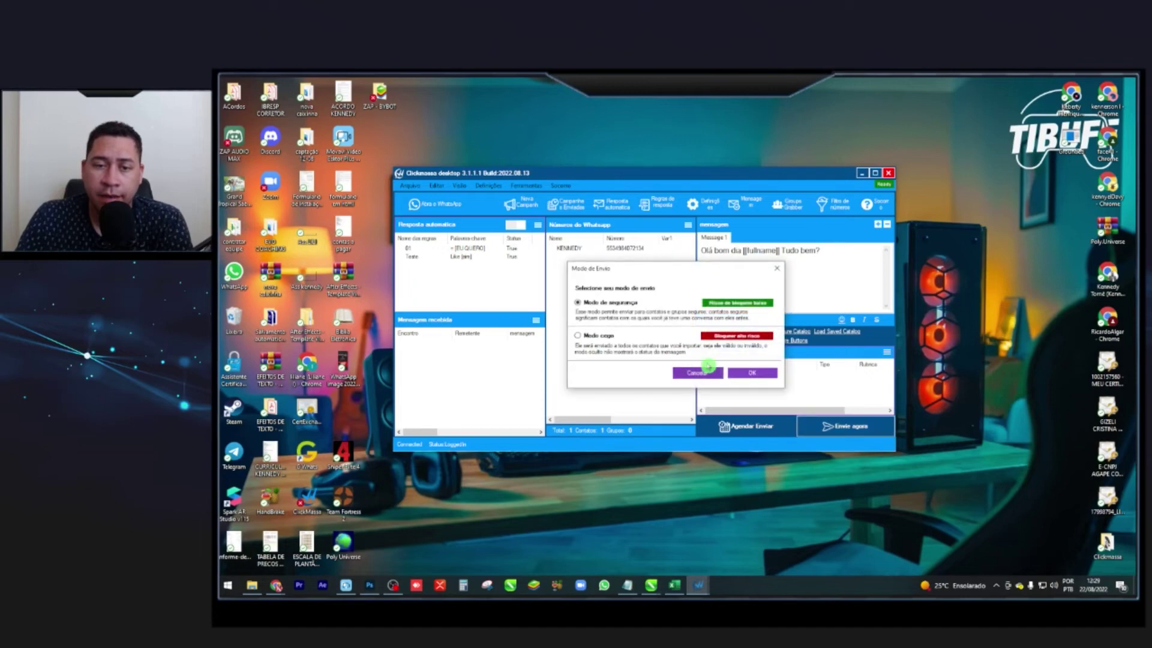
pyautogui.click(583, 336)
pyautogui.click(752, 373)
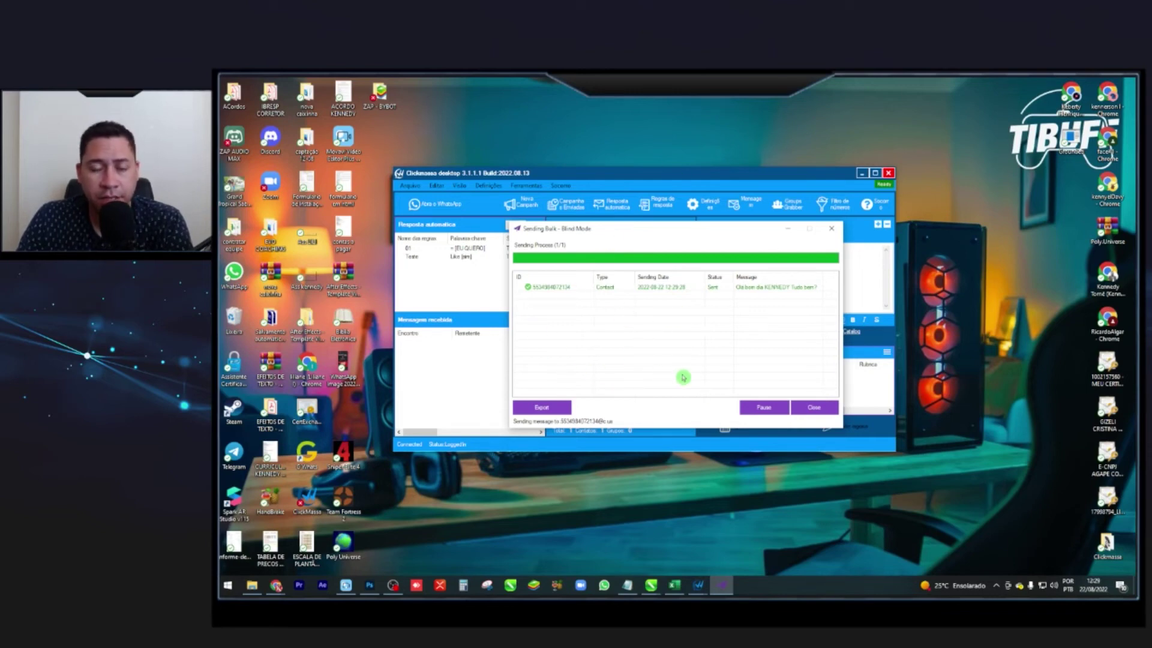
pyautogui.click(807, 407)
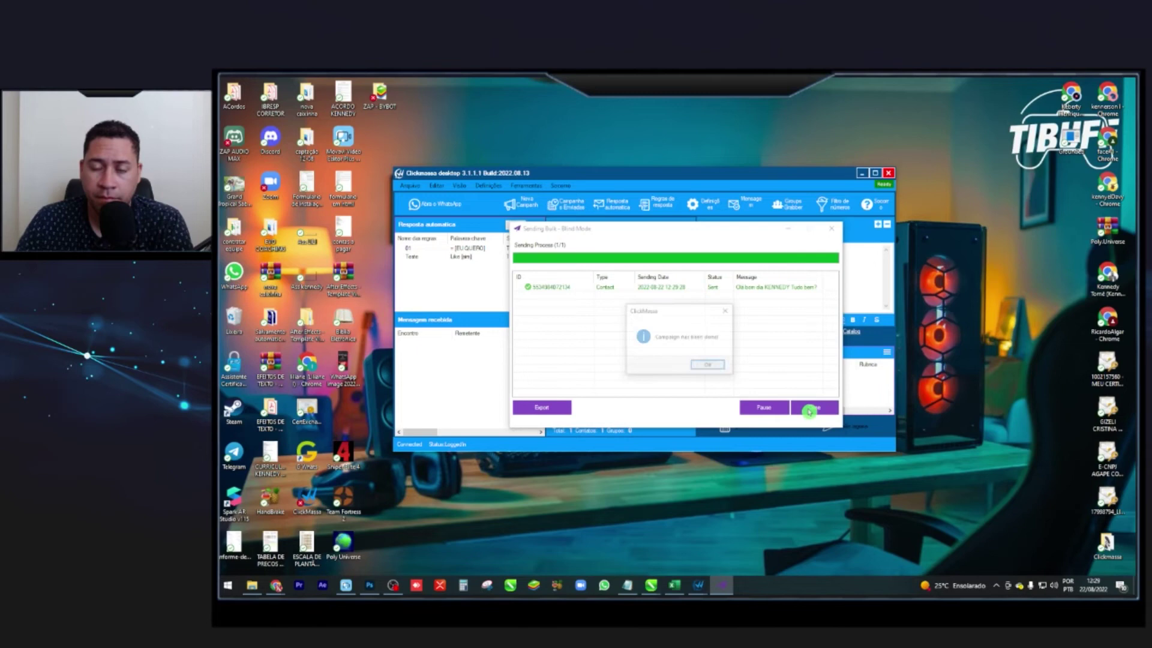
pyautogui.click(703, 366)
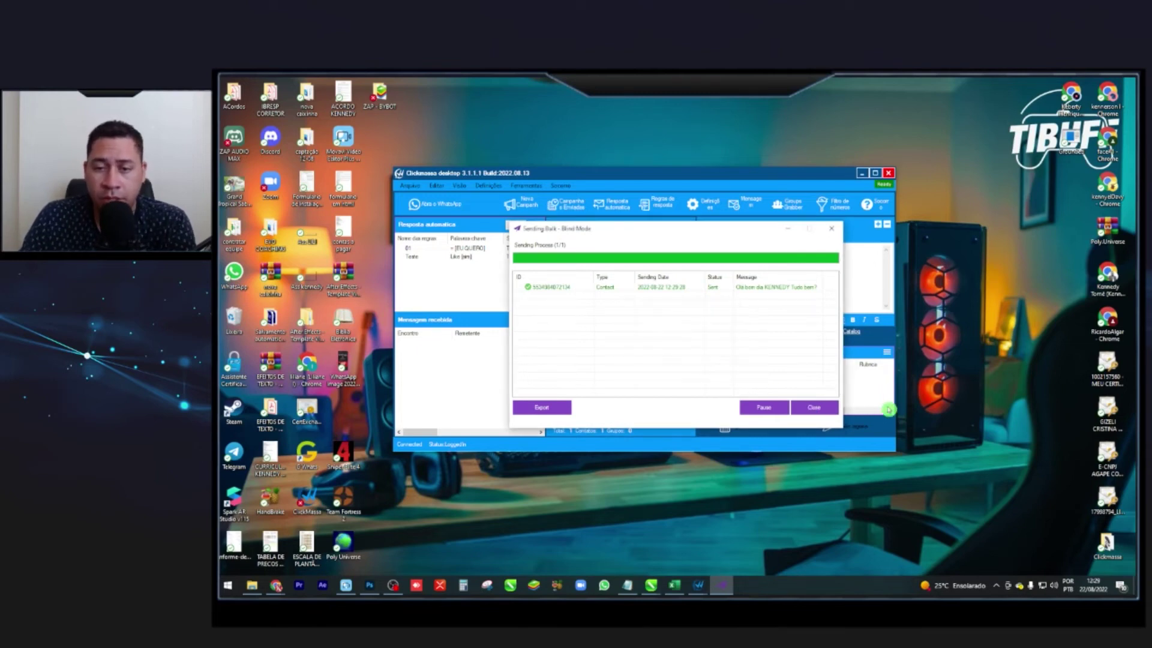
pyautogui.click(814, 411)
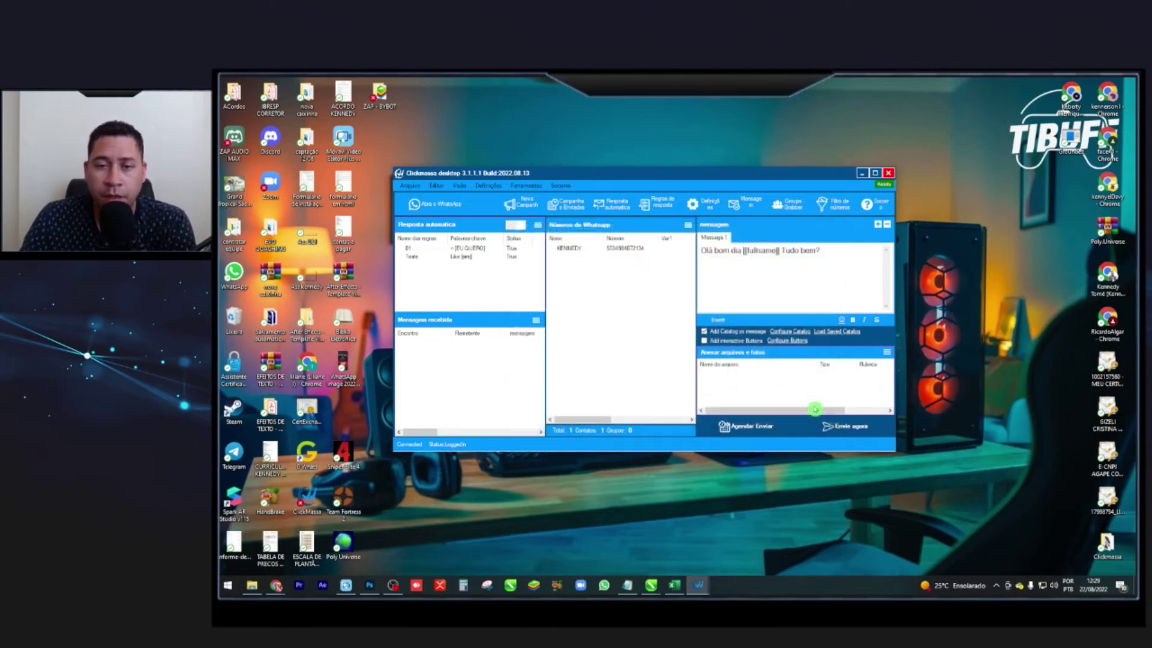
# Switch to the WhatsApp window and check the title, description and subtitle of the CARDAPIO message in the test contact's chat
pyautogui.click(459, 211)
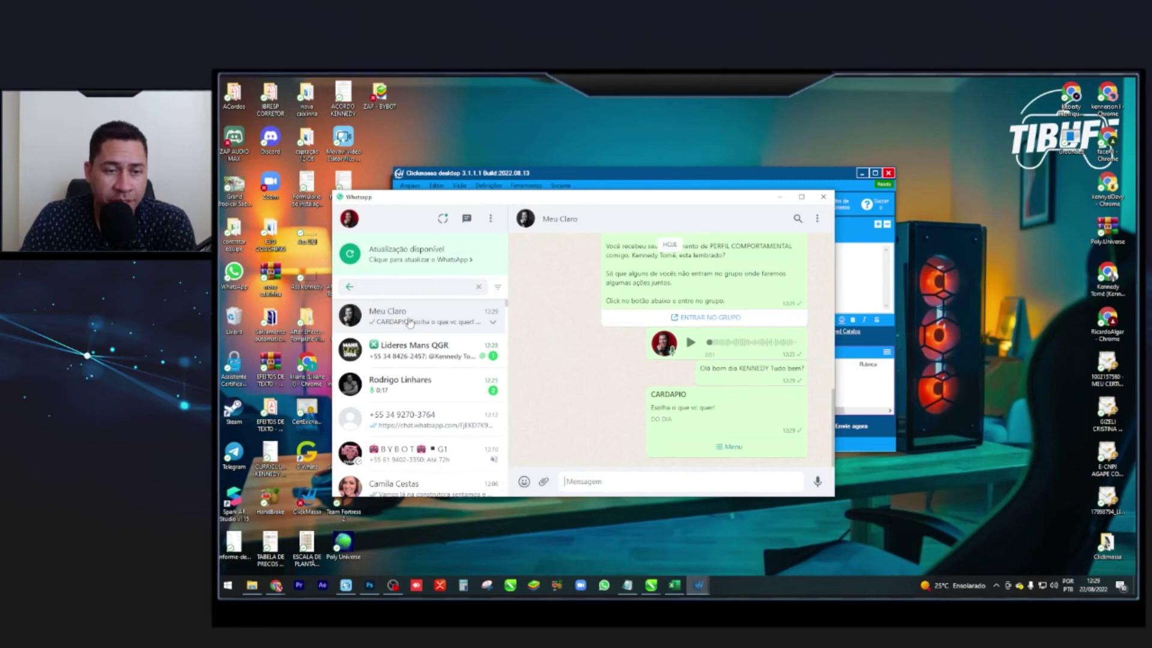
pyautogui.doubleClick(689, 399)
pyautogui.click(726, 411)
pyautogui.moveTo(726, 410); pyautogui.dragTo(652, 414)
pyautogui.click(667, 427)
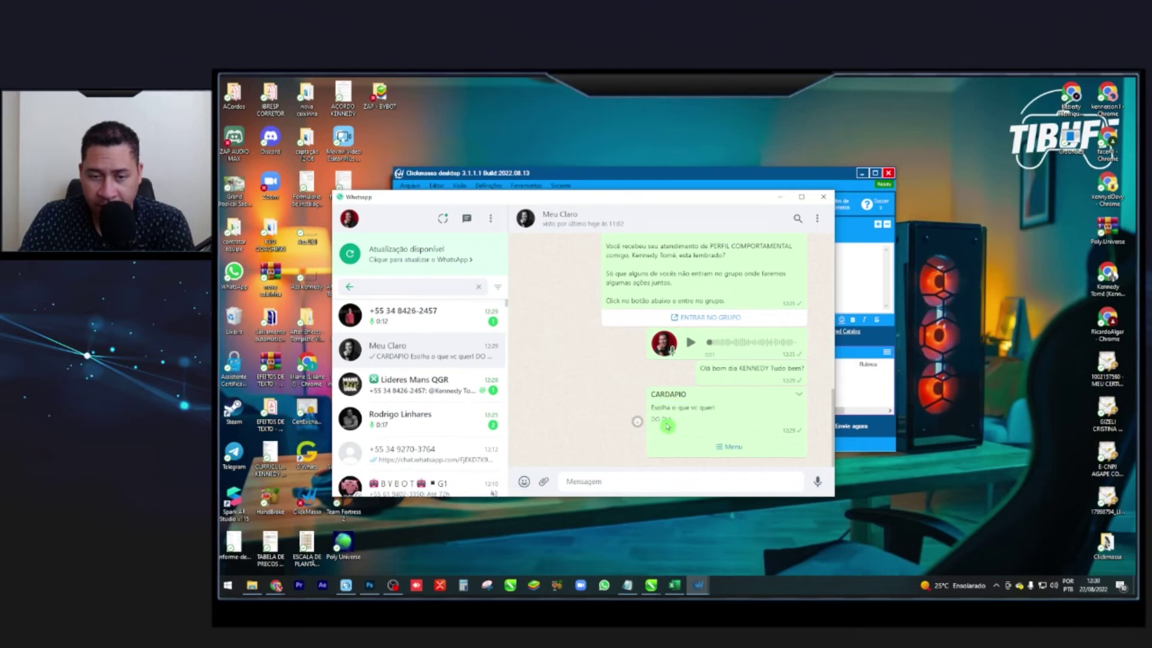
pyautogui.moveTo(646, 422); pyautogui.dragTo(673, 419)
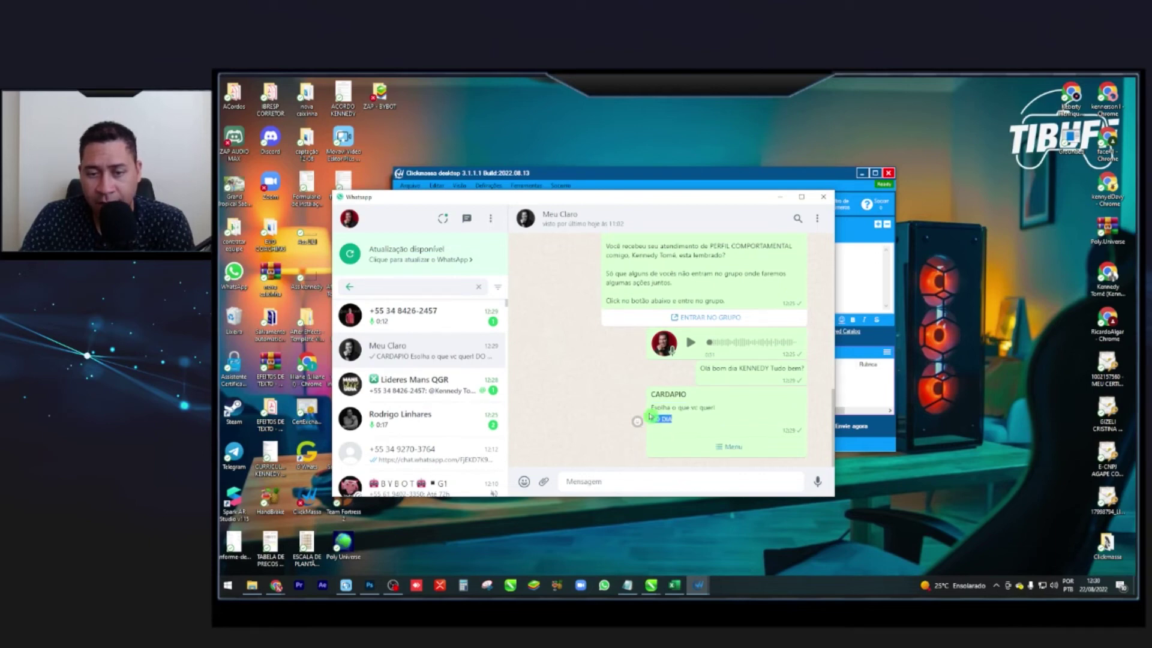
# Reply to the CARDAPIO message by choosing and sending Café com Leite from its menu, and minimize the WhatsApp window
pyautogui.click(729, 447)
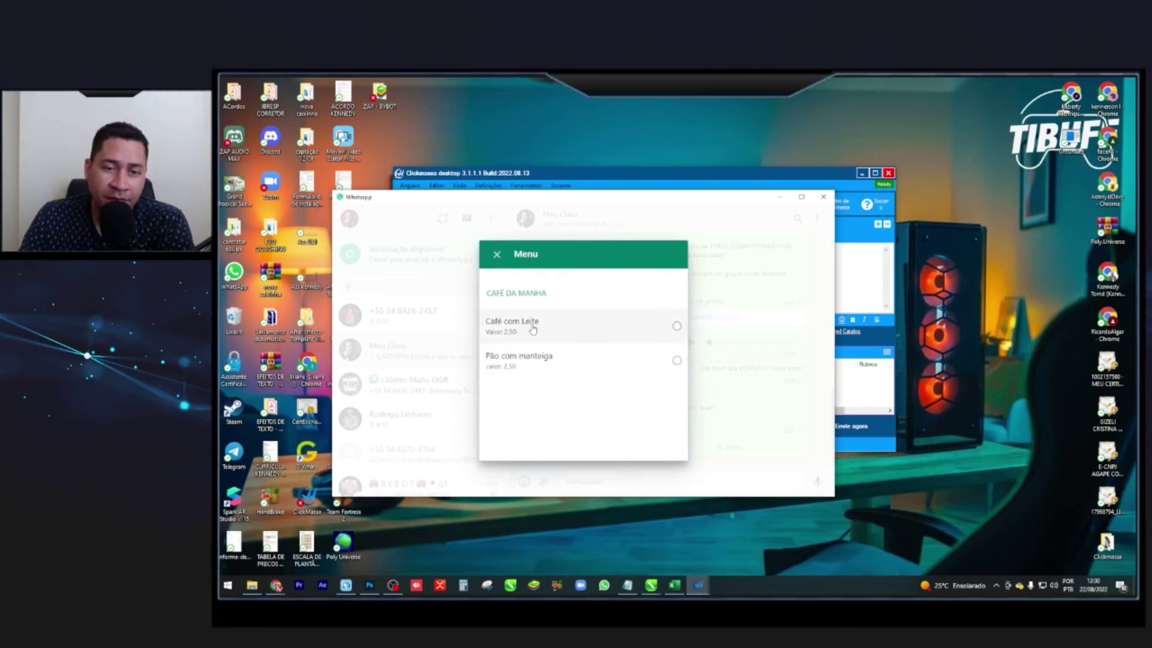
pyautogui.click(677, 326)
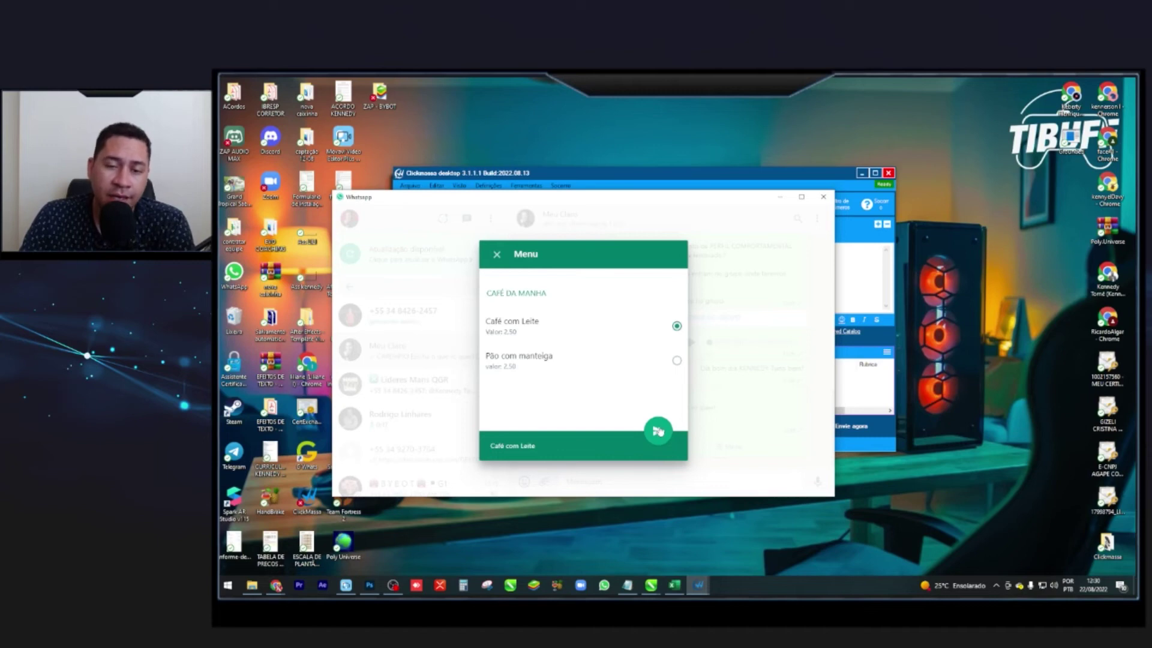
pyautogui.click(658, 430)
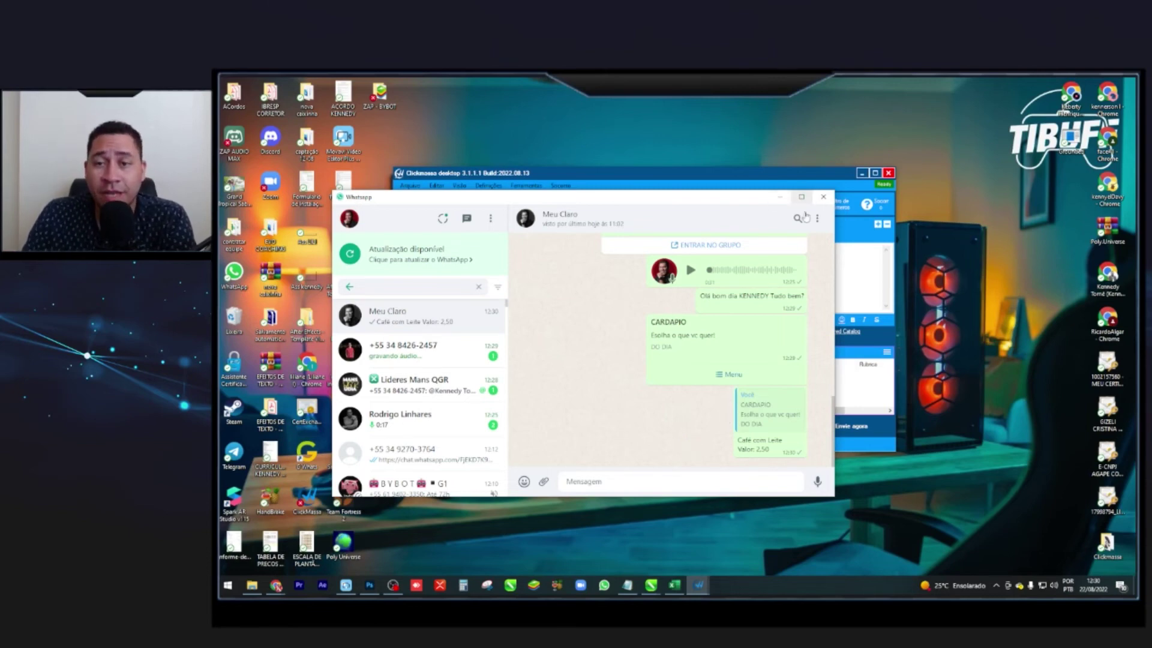
pyautogui.click(779, 196)
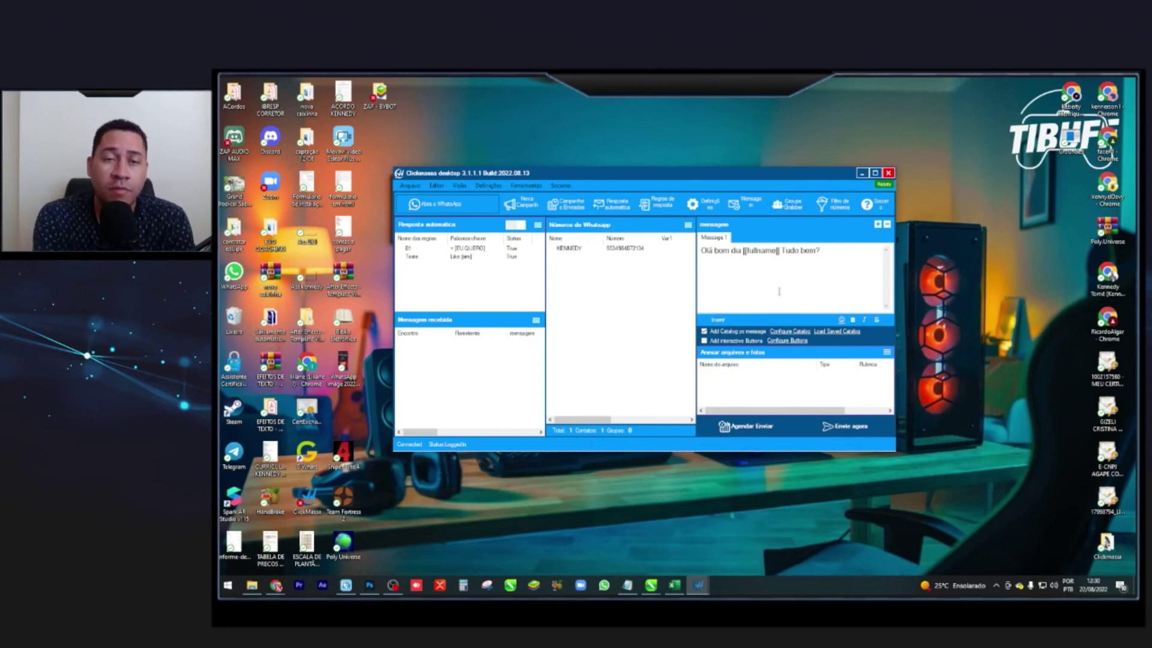